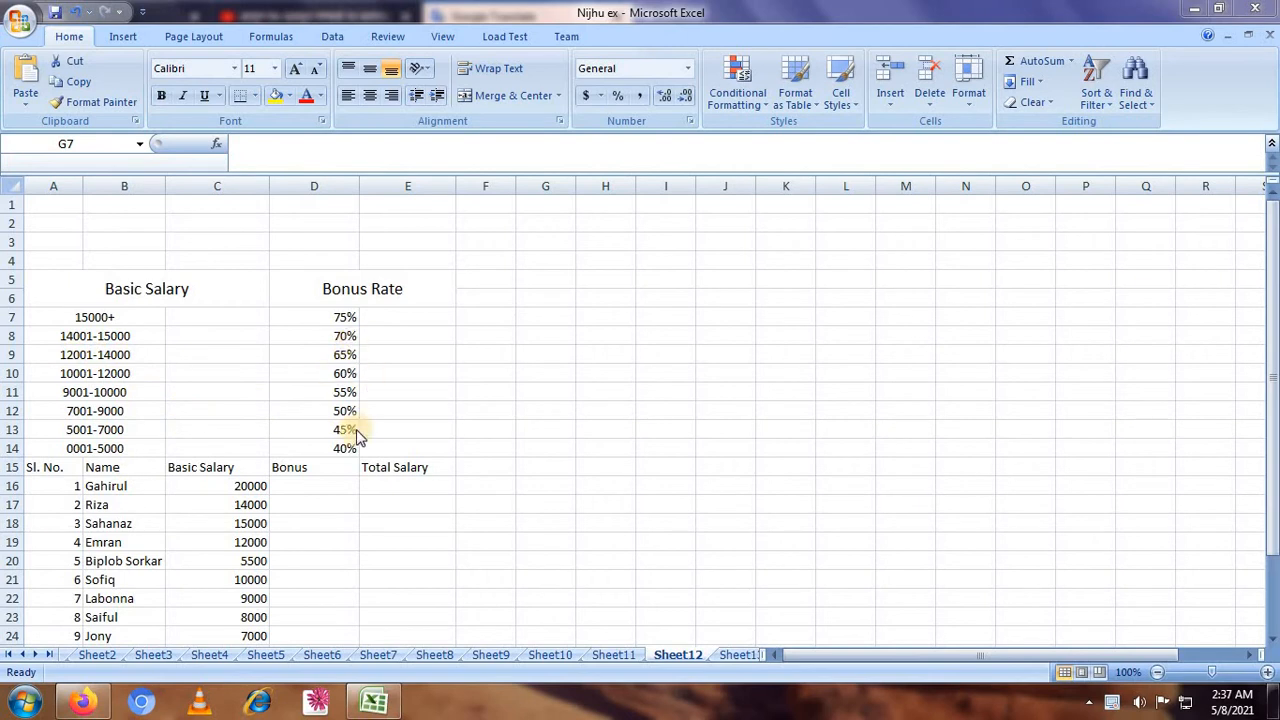
# Merge and center cells A1:G3 and enter the title "Conditional Bonus" in the merged cell
pyautogui.click(232, 207)
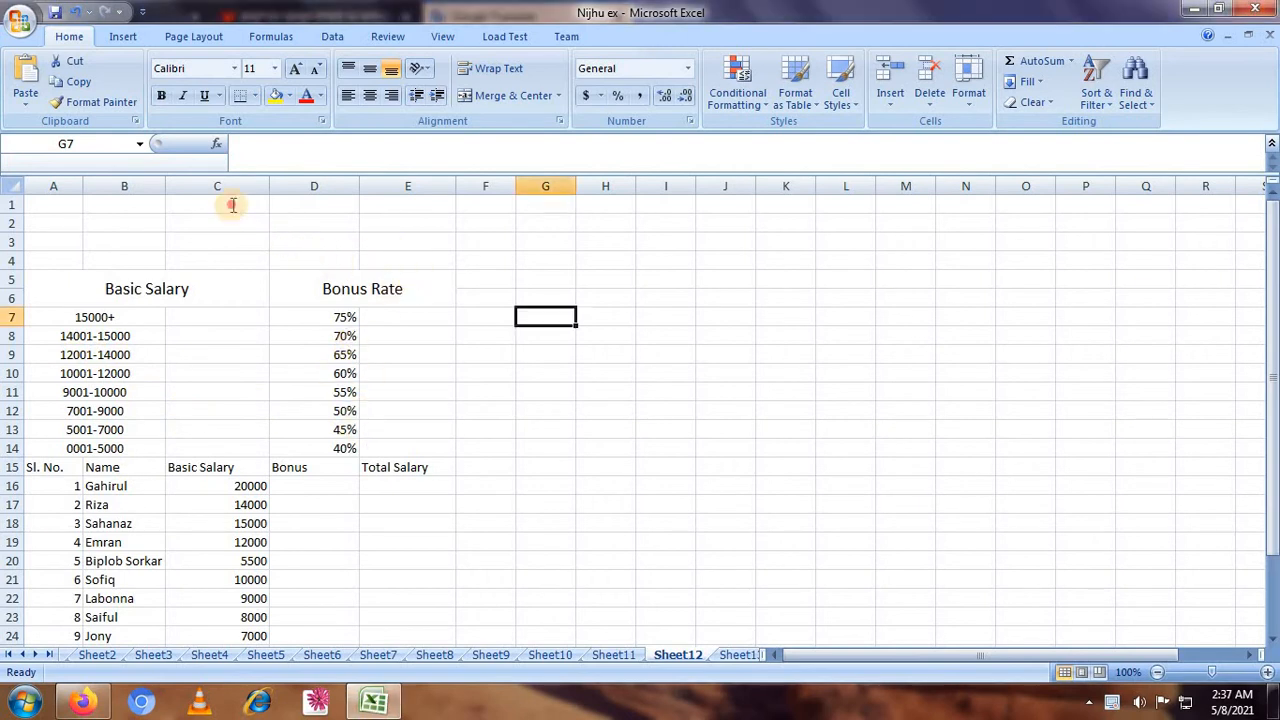
pyautogui.press('BackSpace')
pyautogui.moveTo(66, 204); pyautogui.dragTo(566, 242)
pyautogui.click(475, 100)
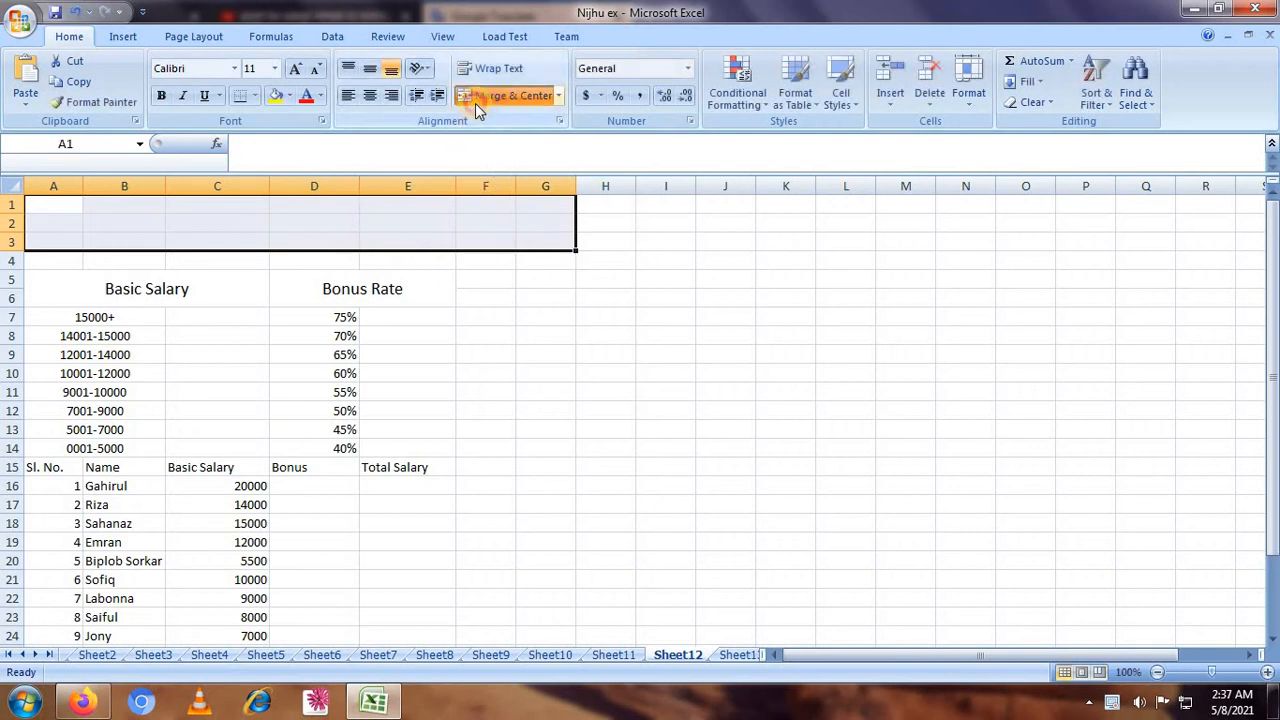
pyautogui.doubleClick(240, 209)
pyautogui.write('Conditional Bonus')
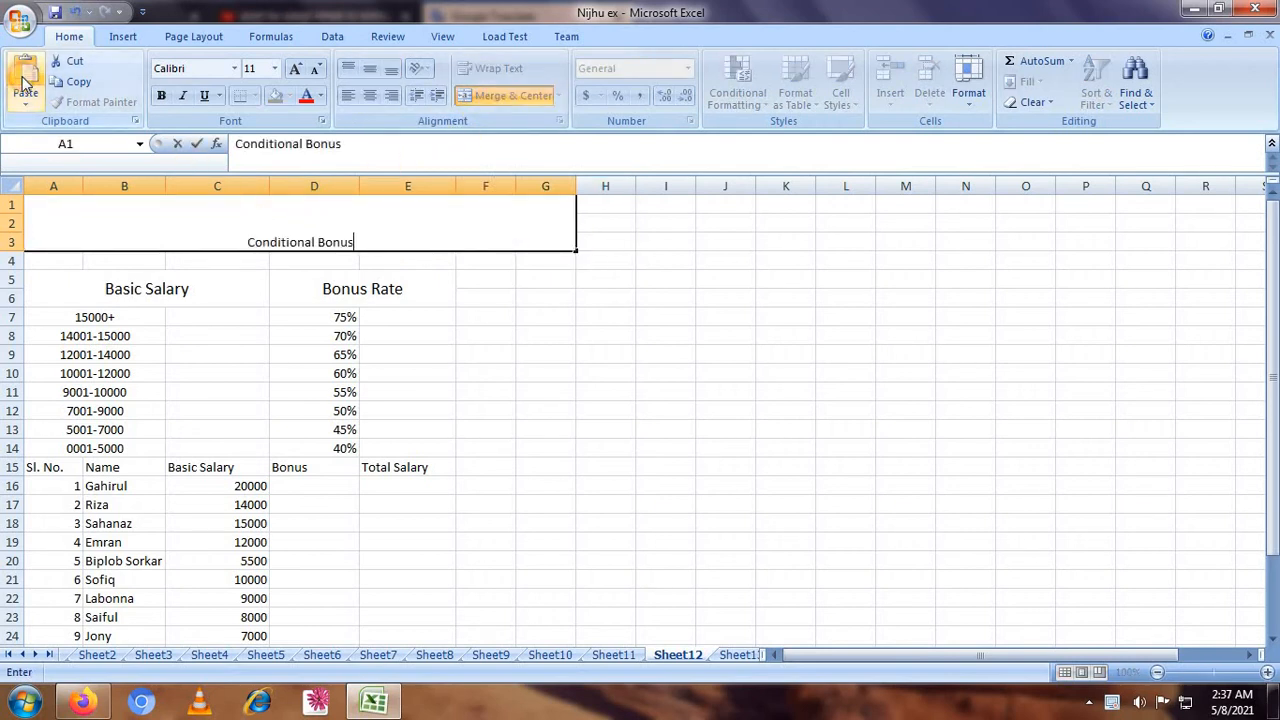
pyautogui.click(497, 355)
# Increase the font size of the "Conditional Bonus" title to 22
pyautogui.click(329, 205)
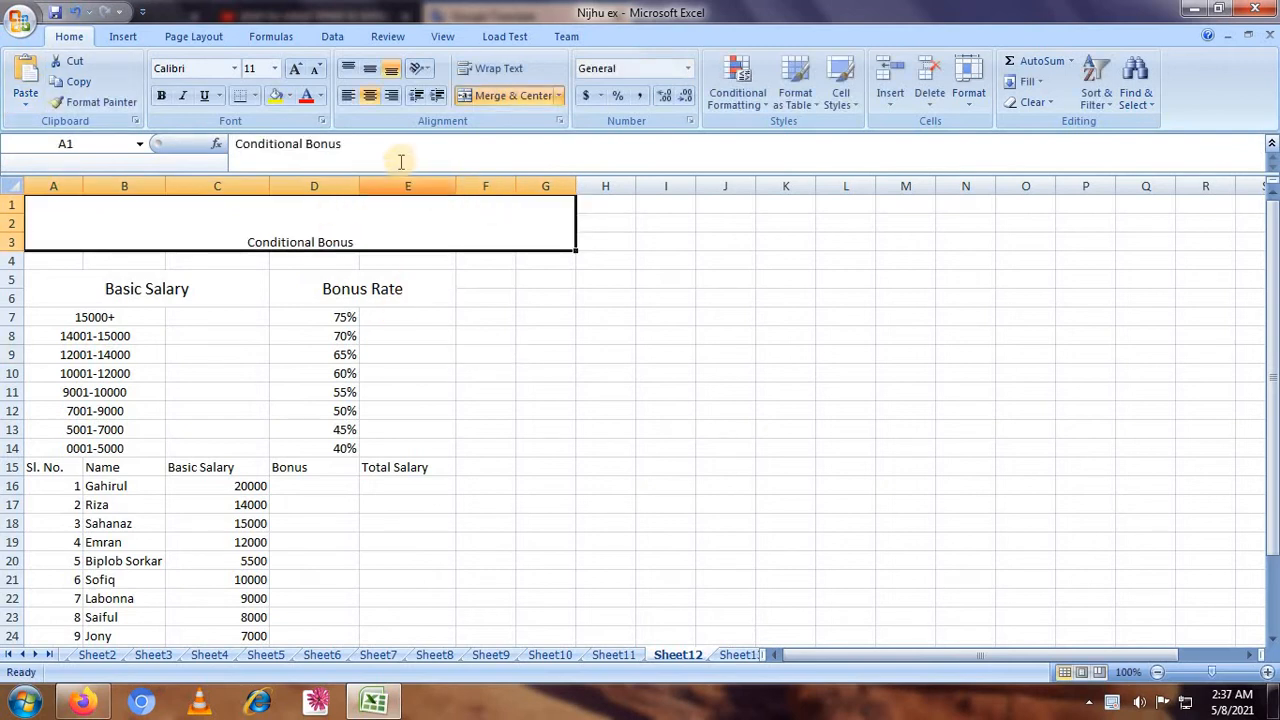
pyautogui.click(299, 72)
pyautogui.click(299, 72)
pyautogui.click(299, 72)
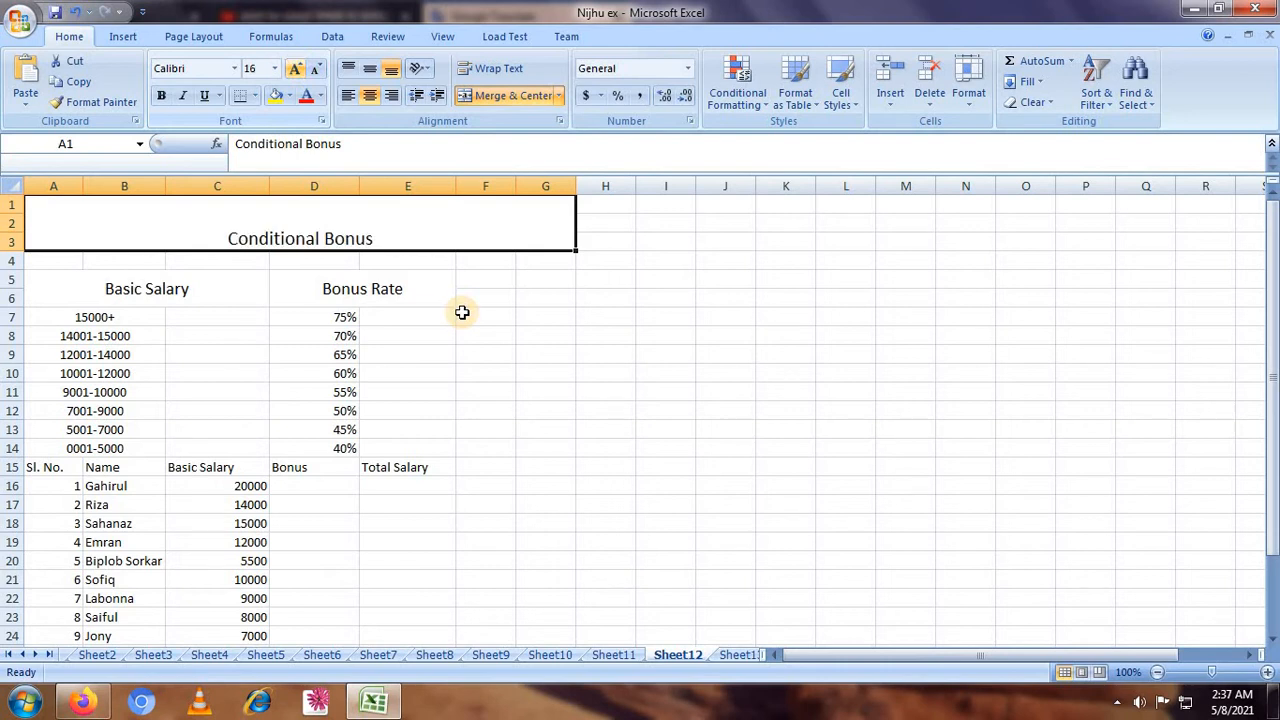
pyautogui.click(462, 313)
pyautogui.click(409, 240)
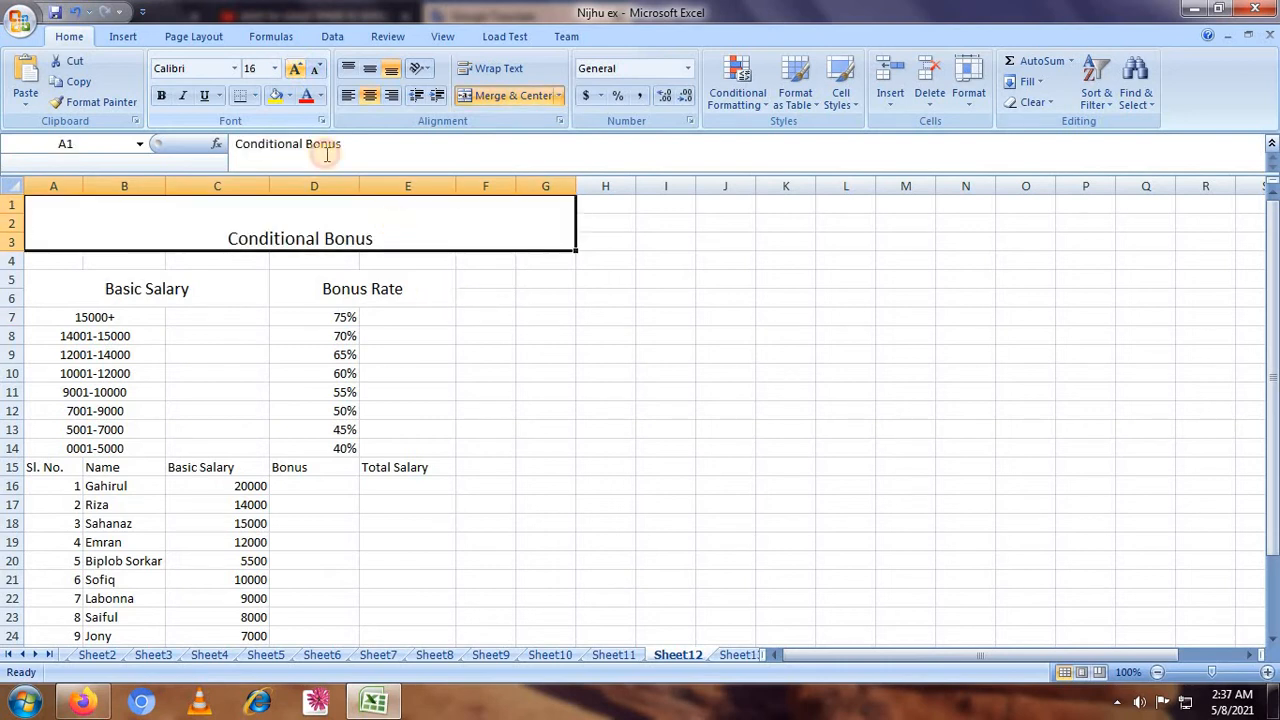
pyautogui.click(295, 77)
pyautogui.click(295, 77)
pyautogui.click(295, 77)
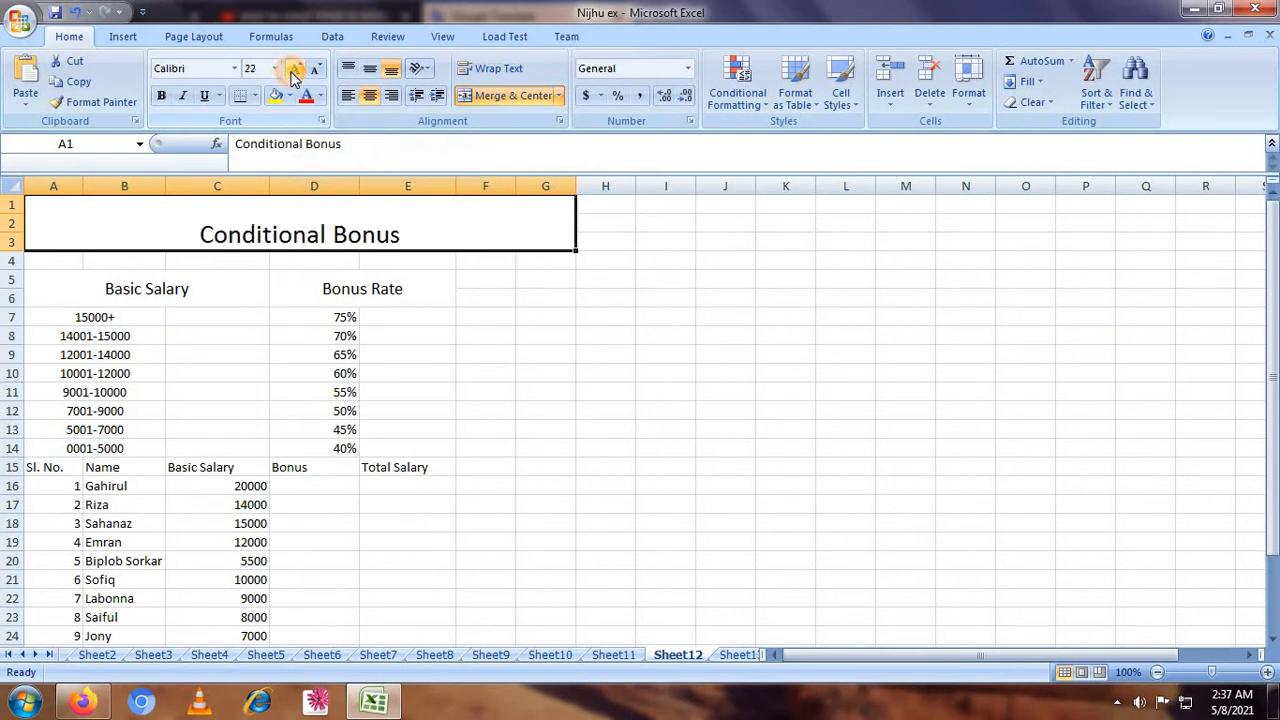
pyautogui.click(482, 315)
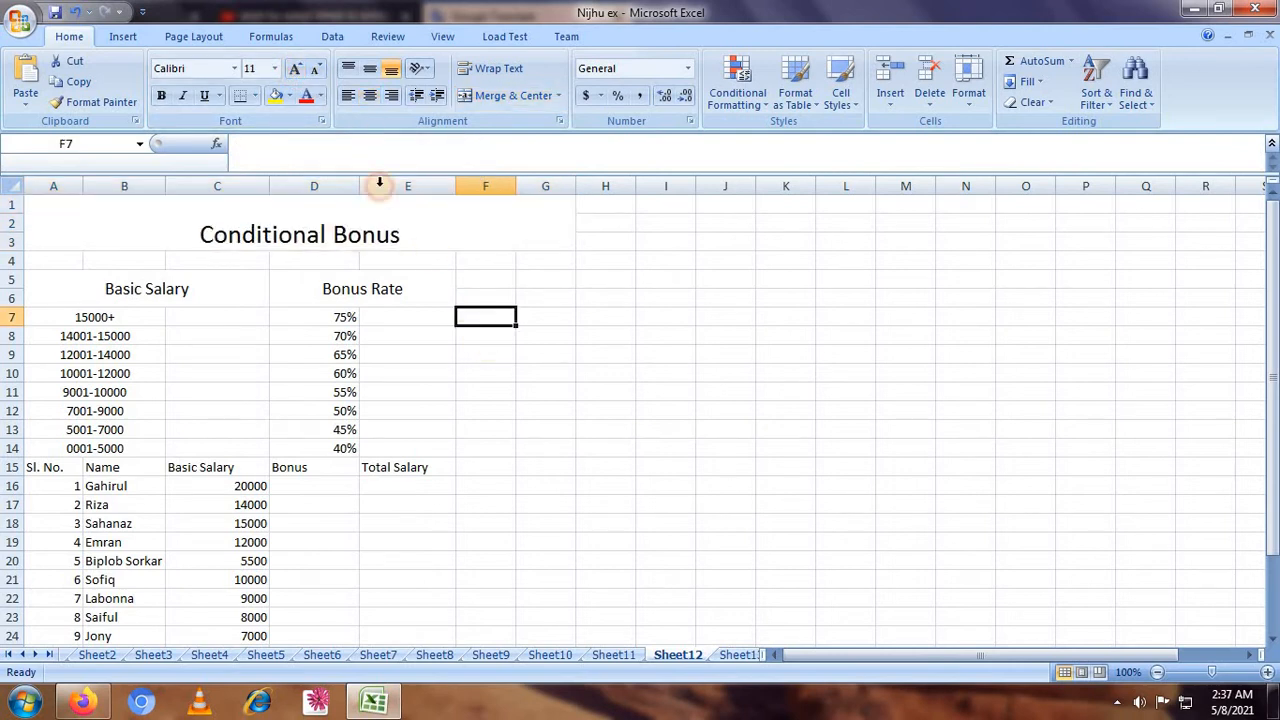
# Give the title cell a dark olive green fill and make its text white
pyautogui.click(321, 224)
pyautogui.click(289, 95)
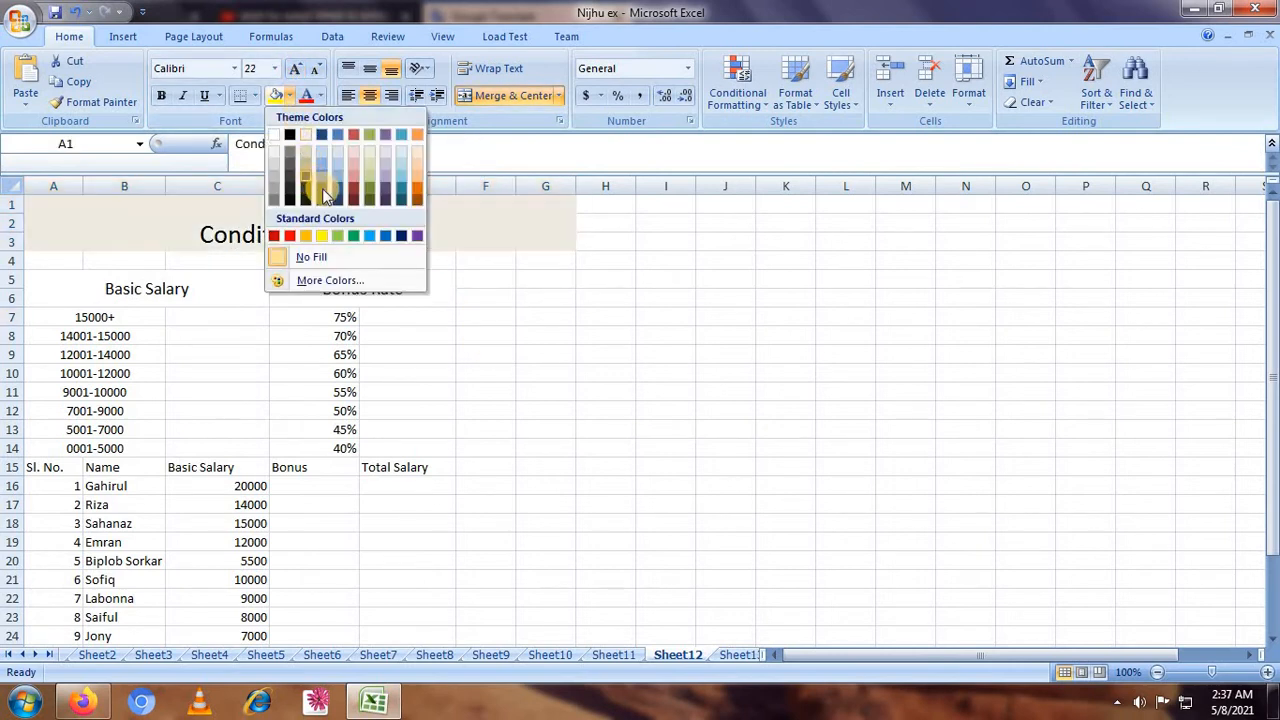
pyautogui.click(369, 207)
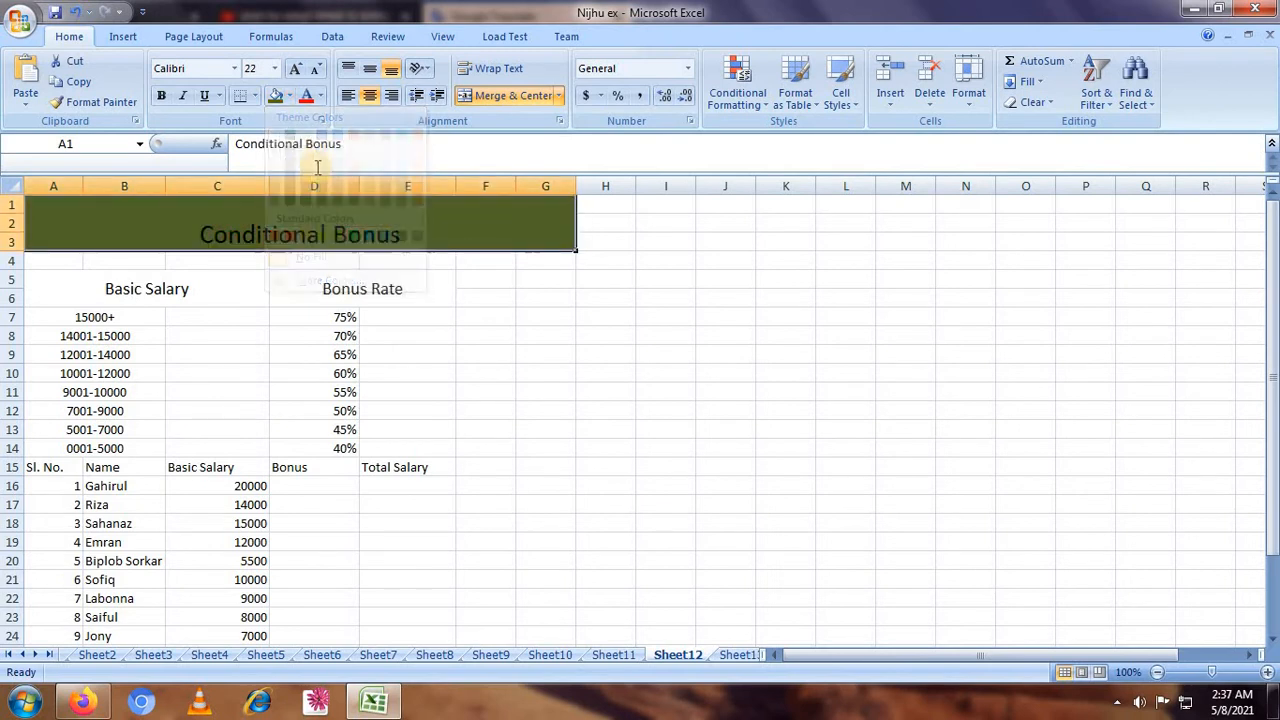
pyautogui.click(321, 95)
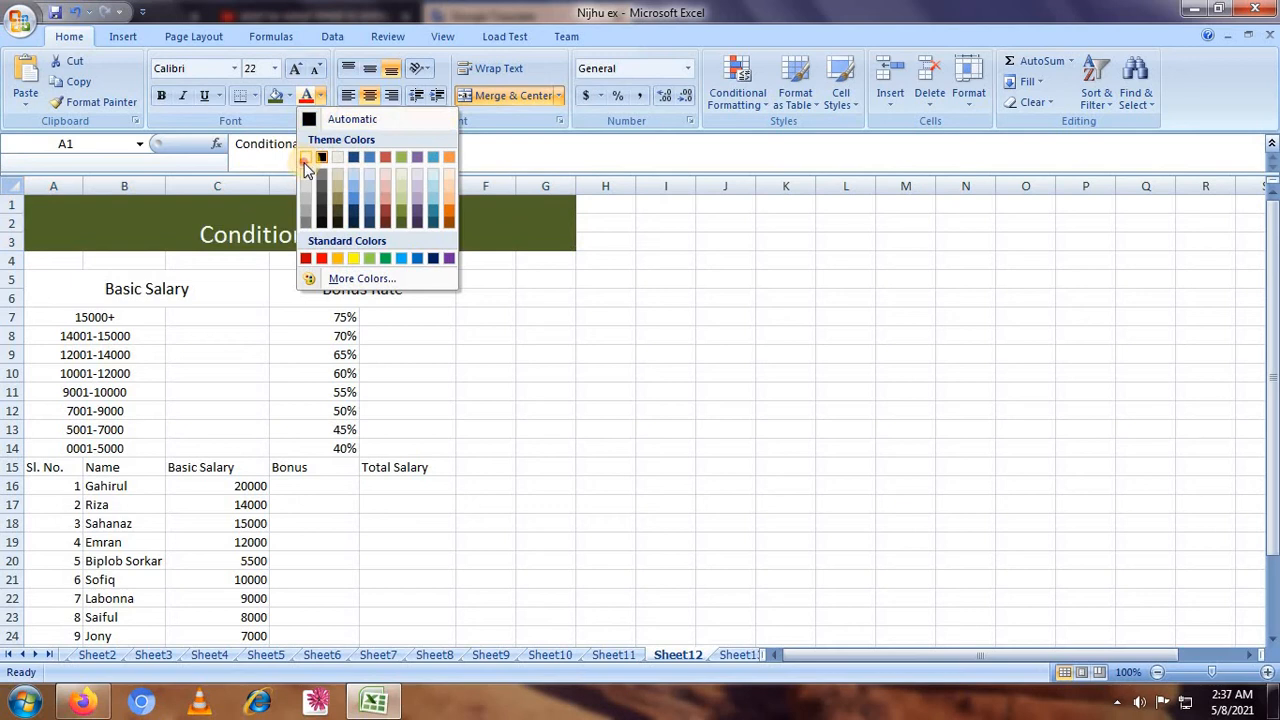
pyautogui.click(305, 160)
# Enlarge the title's text by another four font size increments
pyautogui.click(295, 70)
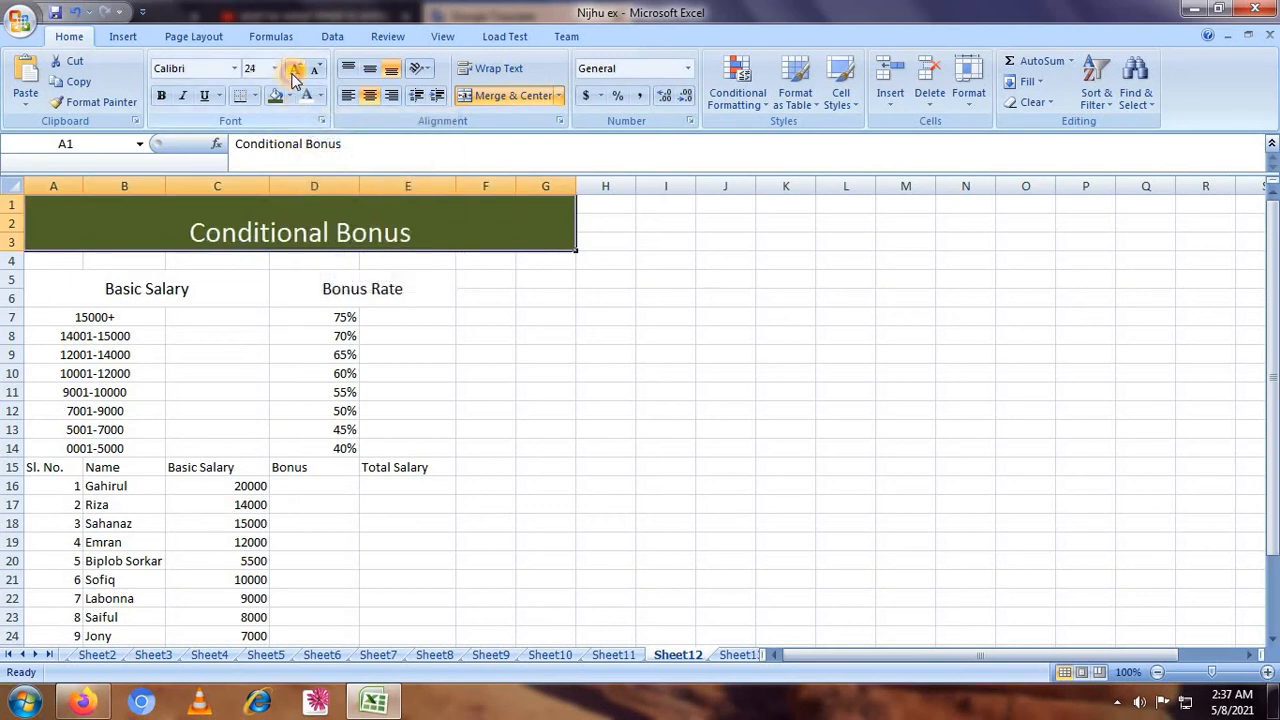
pyautogui.click(295, 70)
pyautogui.click(295, 70)
pyautogui.click(295, 70)
pyautogui.click(485, 340)
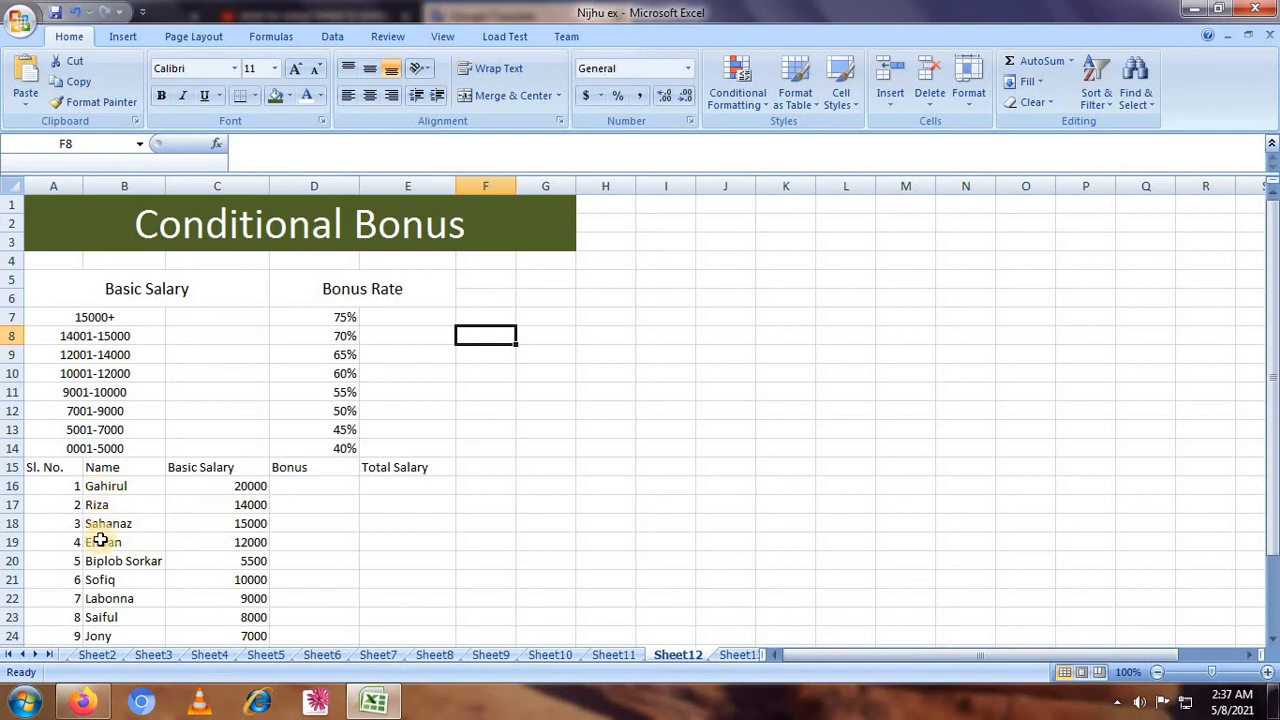
# Begin an IF formula in Bonus cell D16 with the logical test C16>15000
pyautogui.scroll(-2, 95, 503)
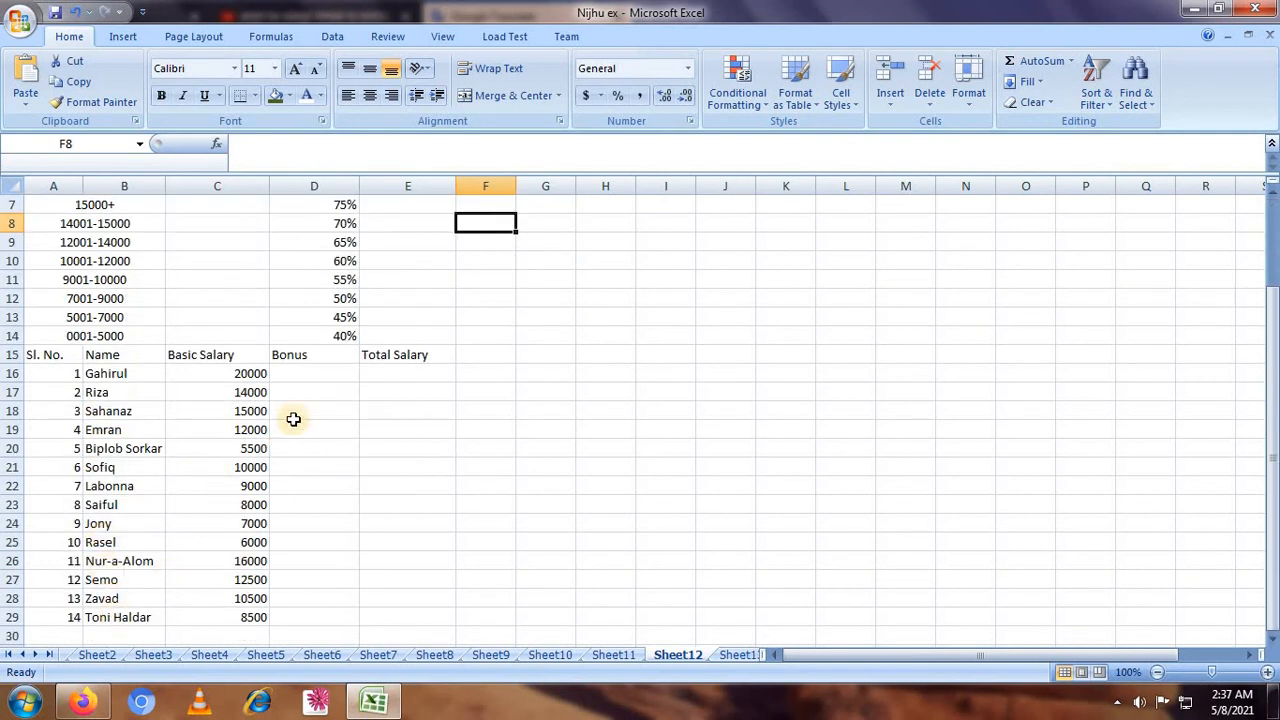
pyautogui.click(311, 375)
pyautogui.scroll(1, 372, 445)
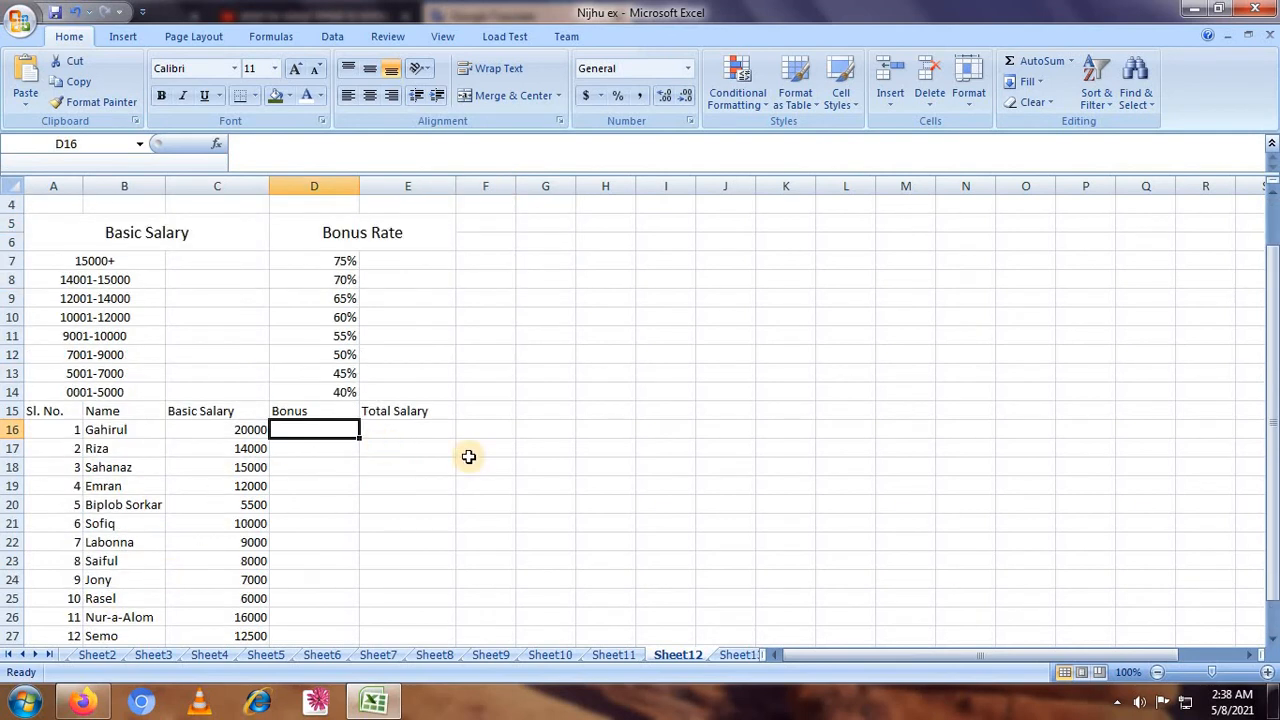
pyautogui.write('=')
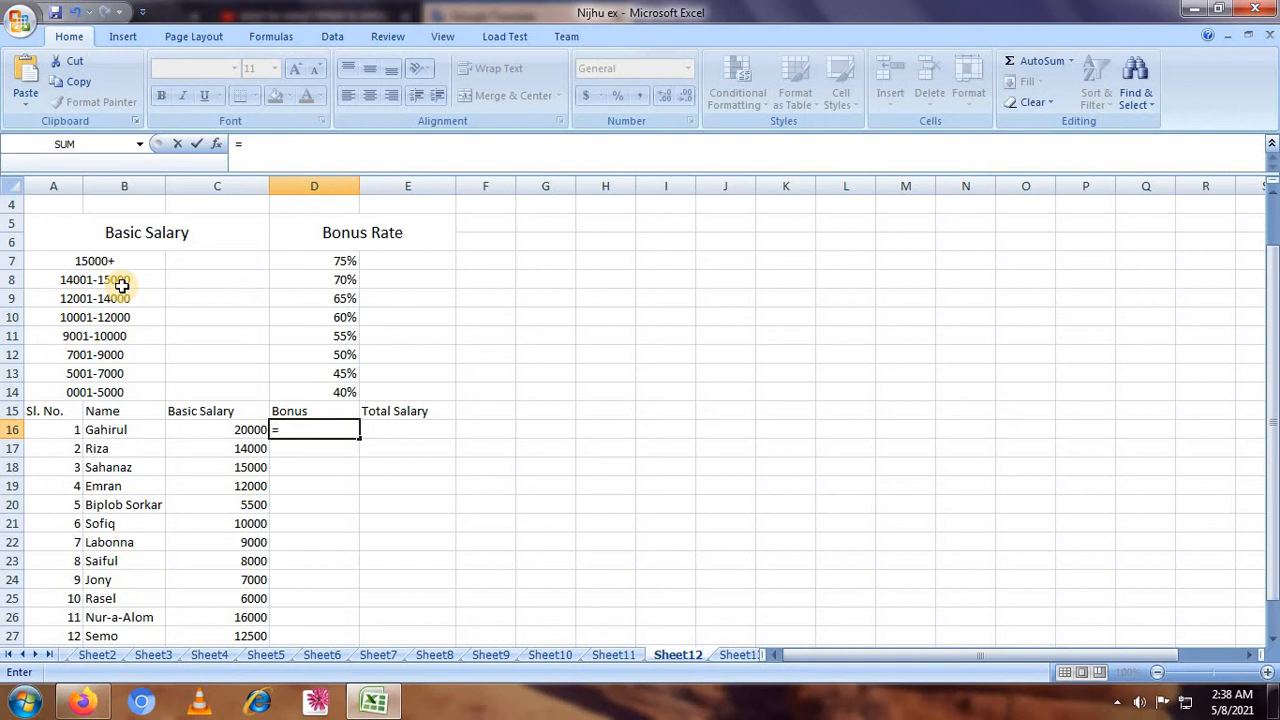
pyautogui.write('i')
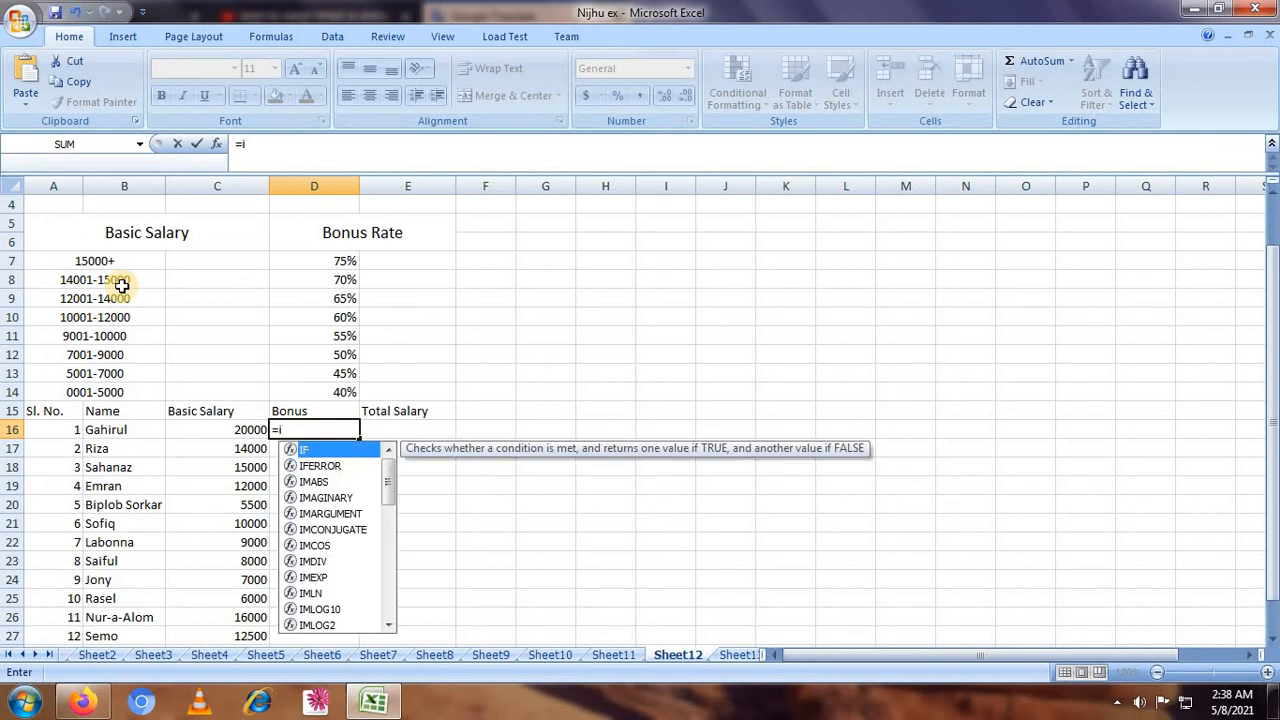
pyautogui.doubleClick(336, 449)
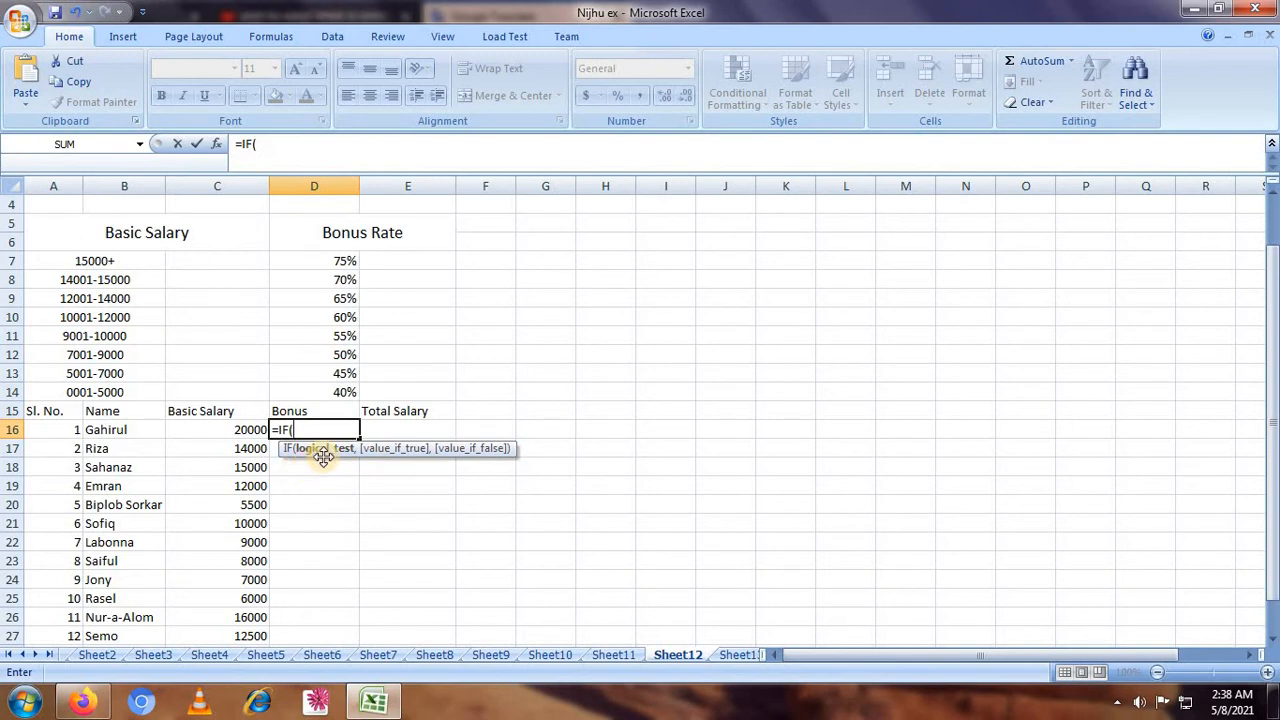
pyautogui.click(246, 432)
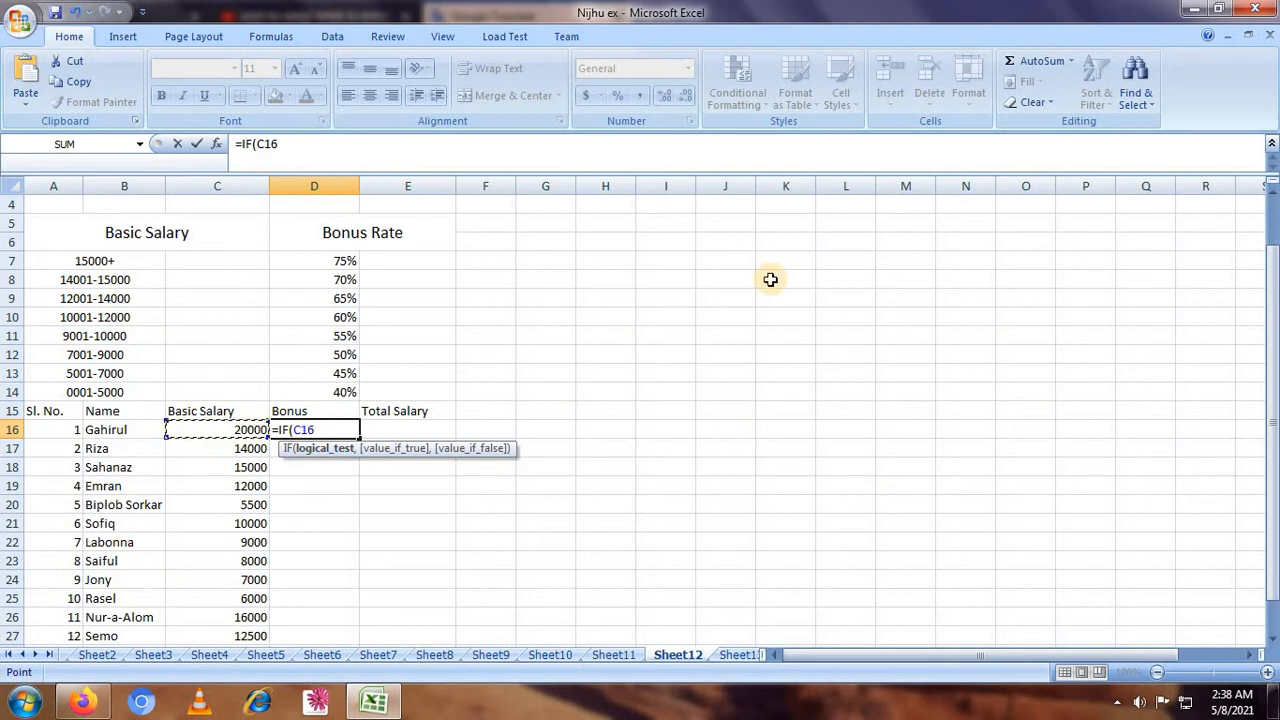
pyautogui.write('>15000')
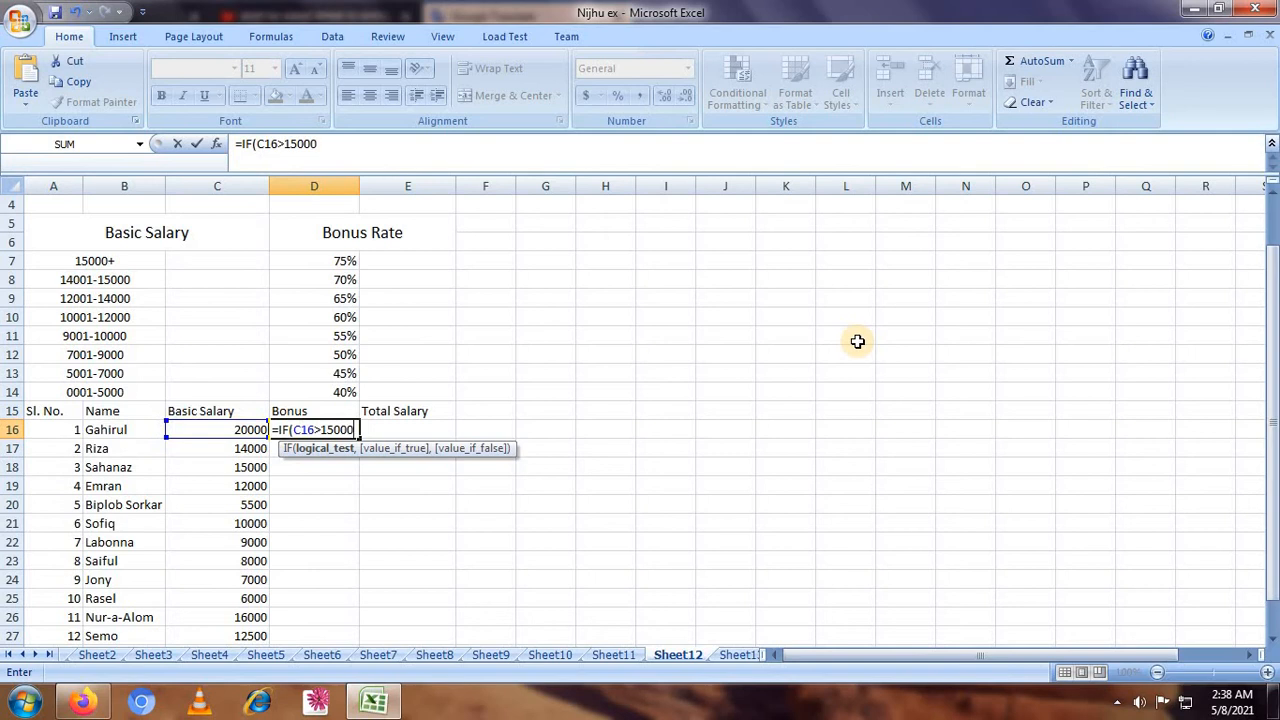
# Add C16*75% as the value if true in the D16 formula
pyautogui.write(',')
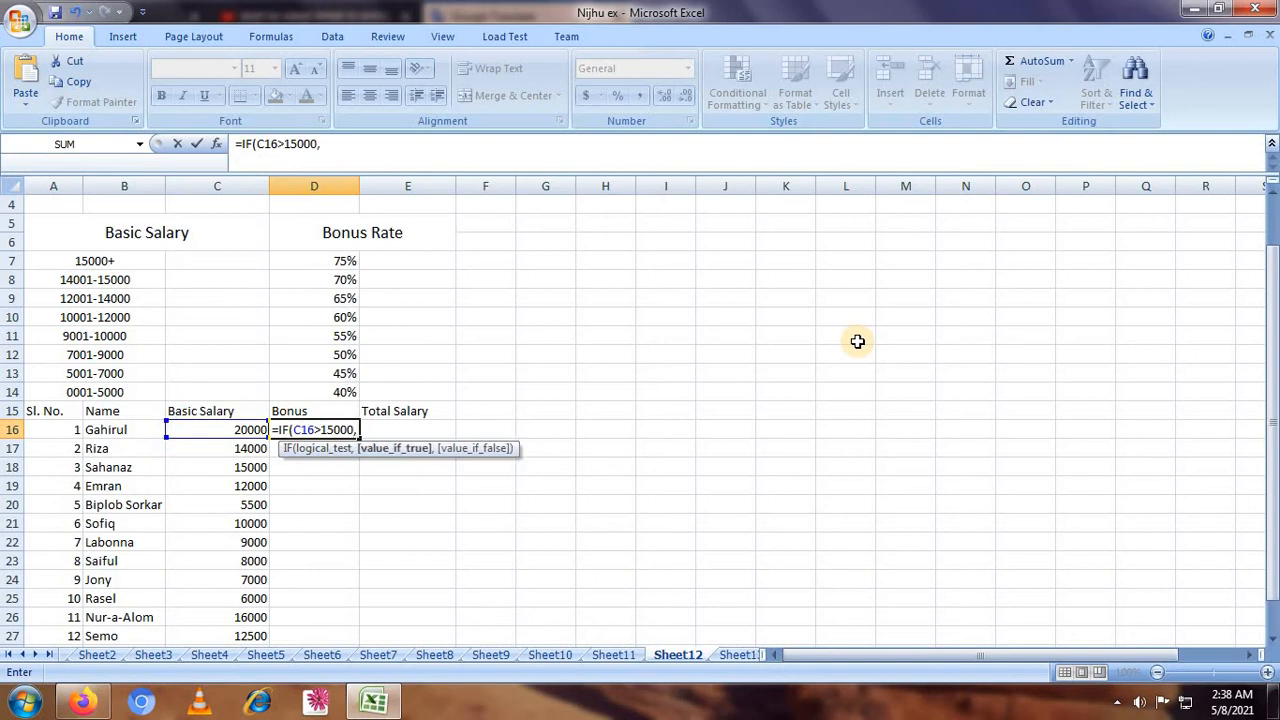
pyautogui.click(237, 430)
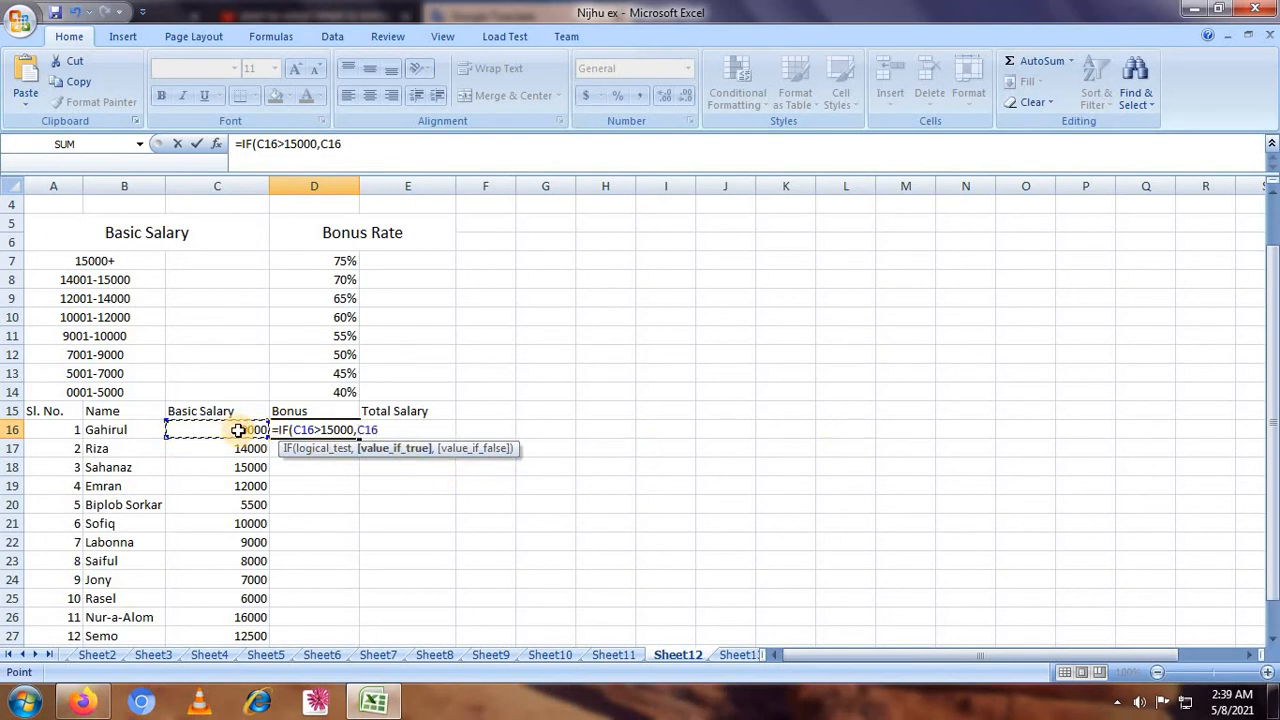
pyautogui.write('*')
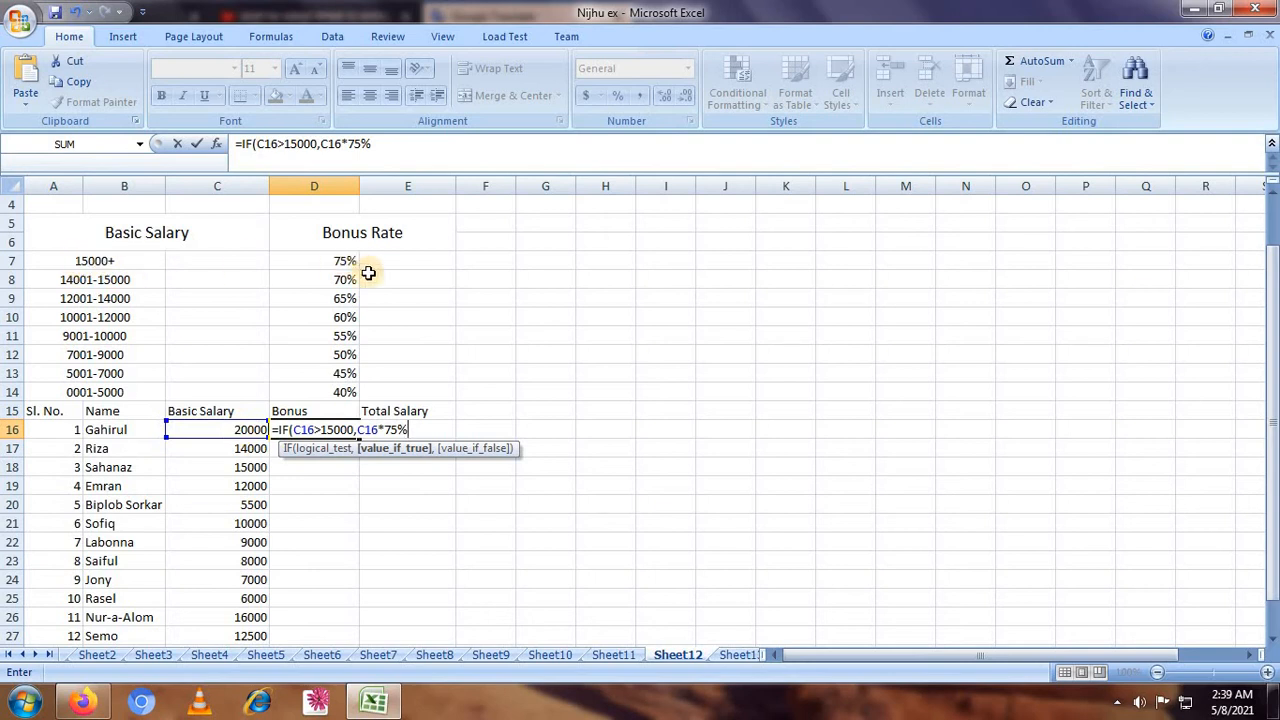
# Return the insertion point to the end of the D16 formula and dismiss the Windows color scheme prompt without choosing an option
pyautogui.click(300, 429)
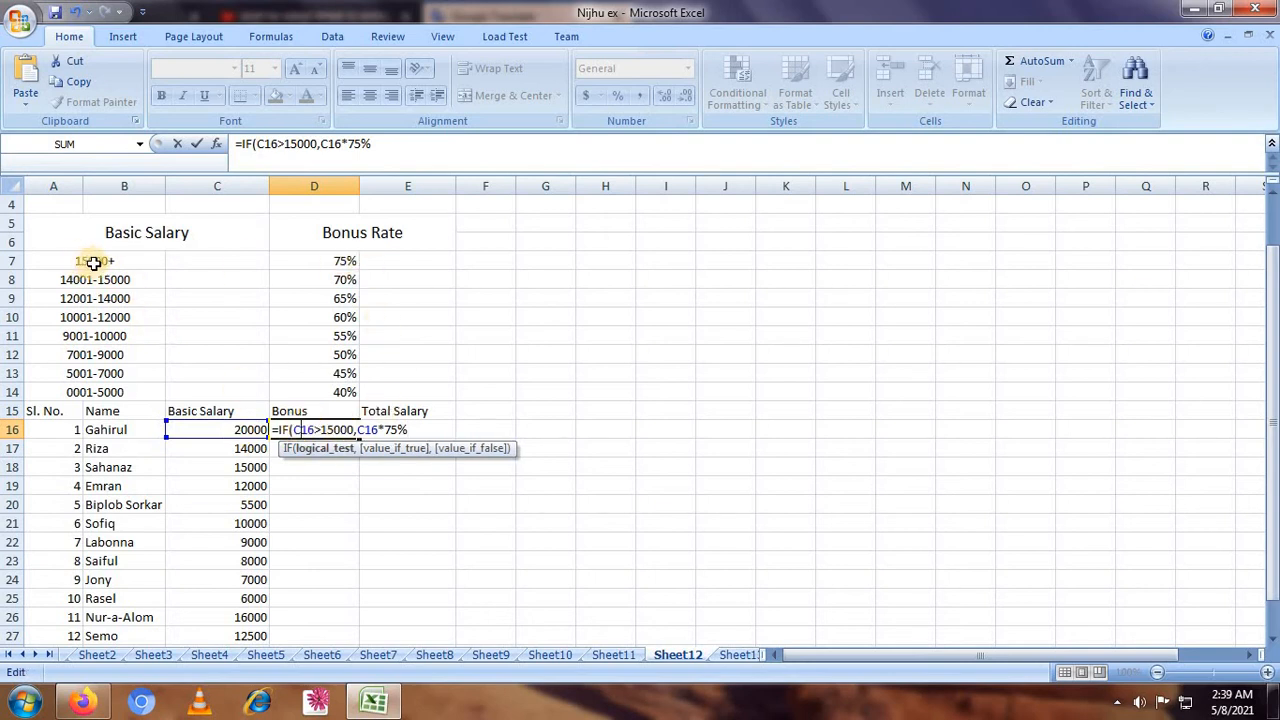
pyautogui.click(350, 430)
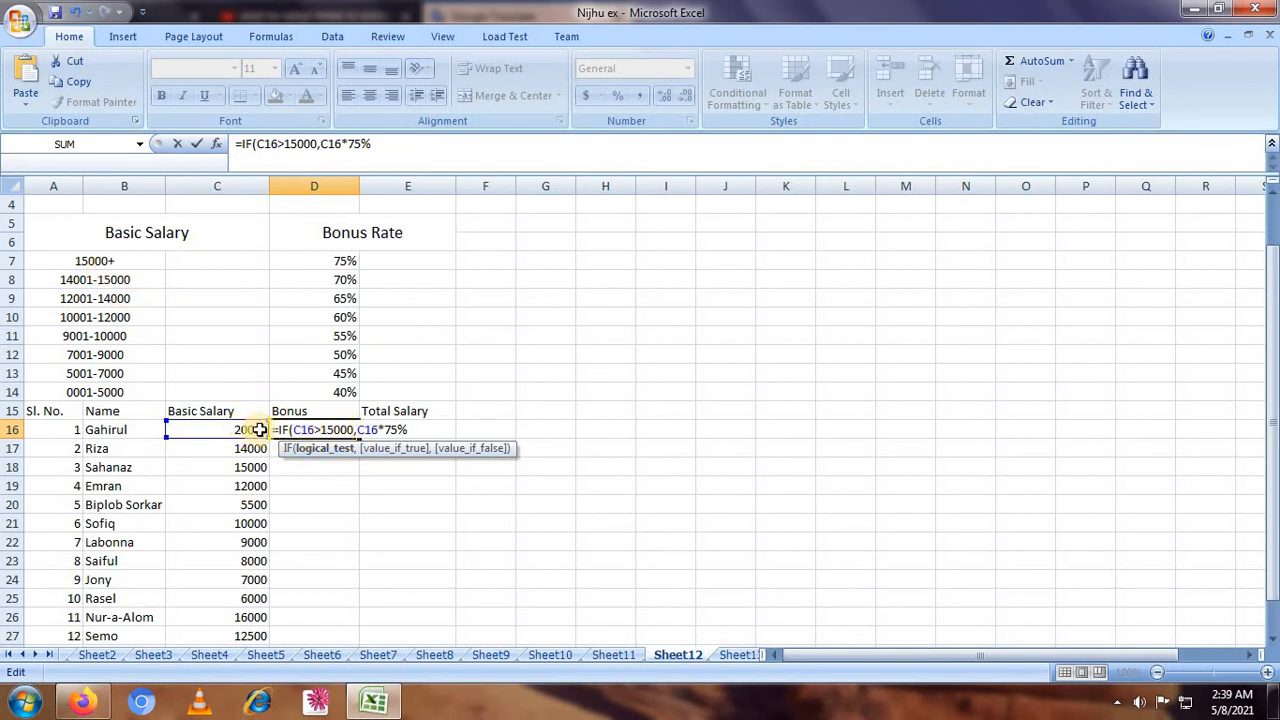
pyautogui.click(415, 430)
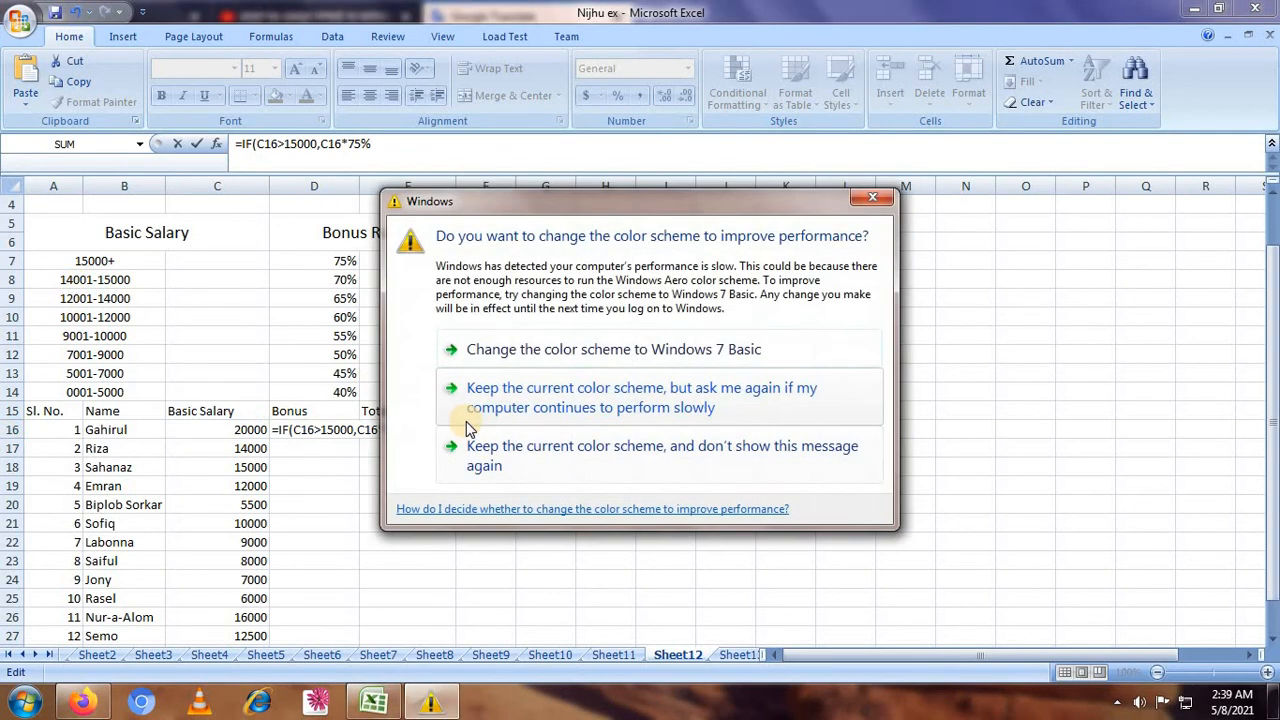
pyautogui.click(872, 197)
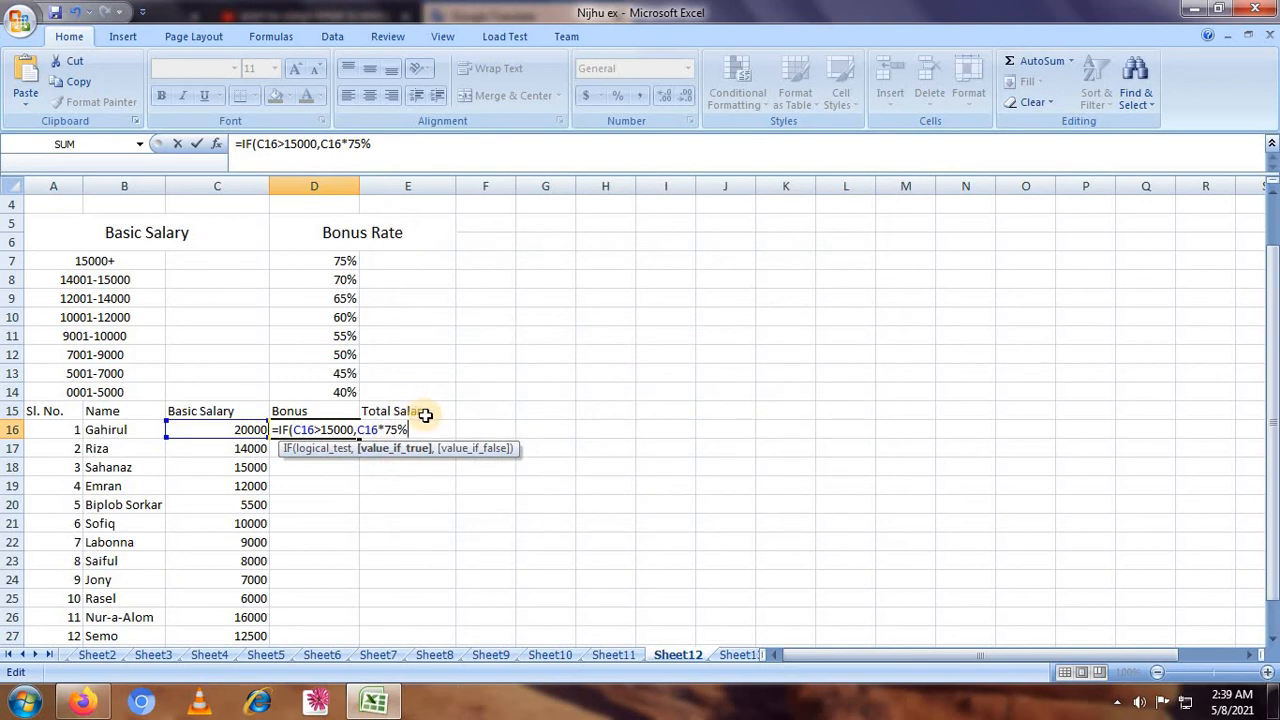
# Add a comma after 75%, then duplicate the IF(C16>15000,C16*75%, segment at the formula's end as the value if false
pyautogui.write(',')
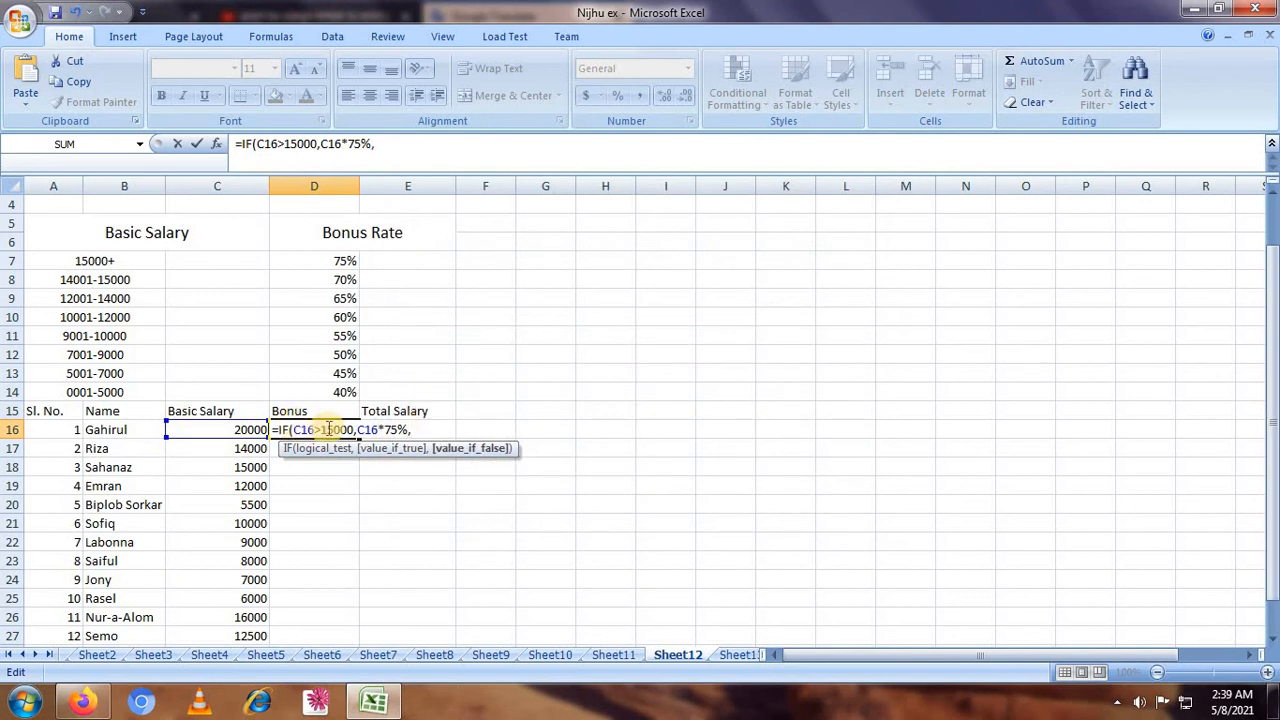
pyautogui.doubleClick(403, 429)
pyautogui.moveTo(348, 430); pyautogui.dragTo(287, 435)
pyautogui.hotkey('ctrl', 'c')
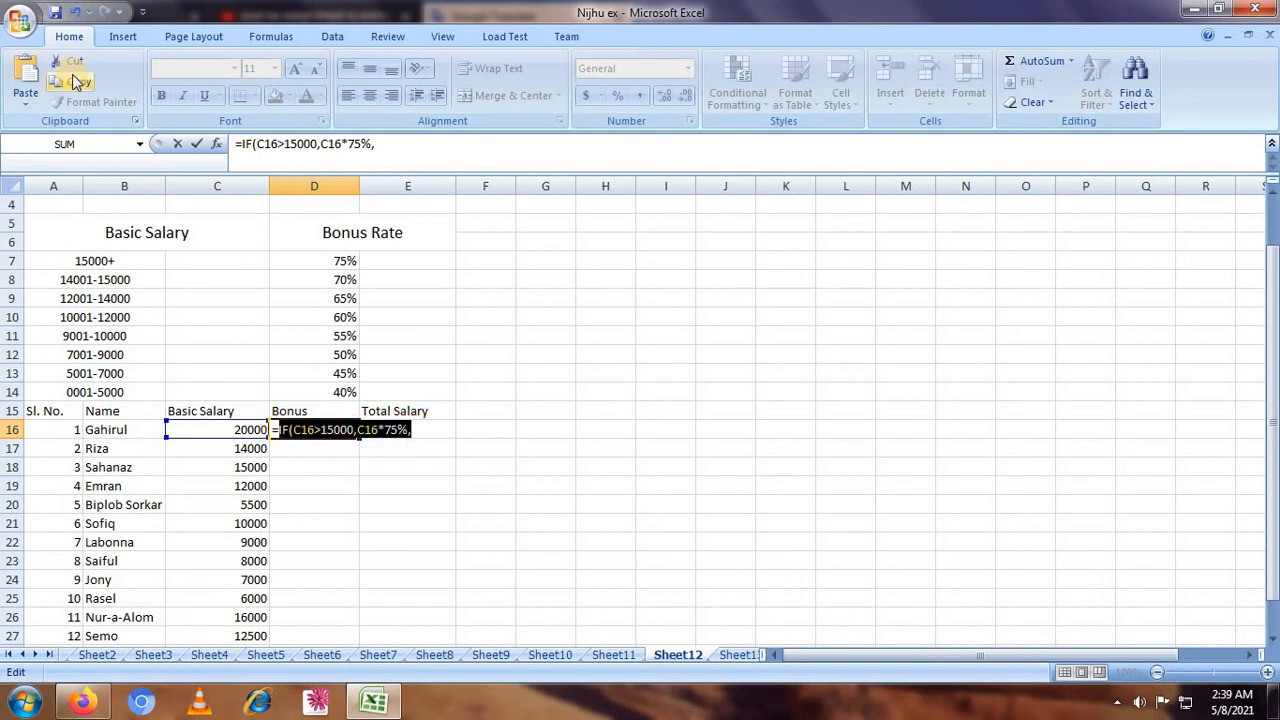
pyautogui.click(378, 144)
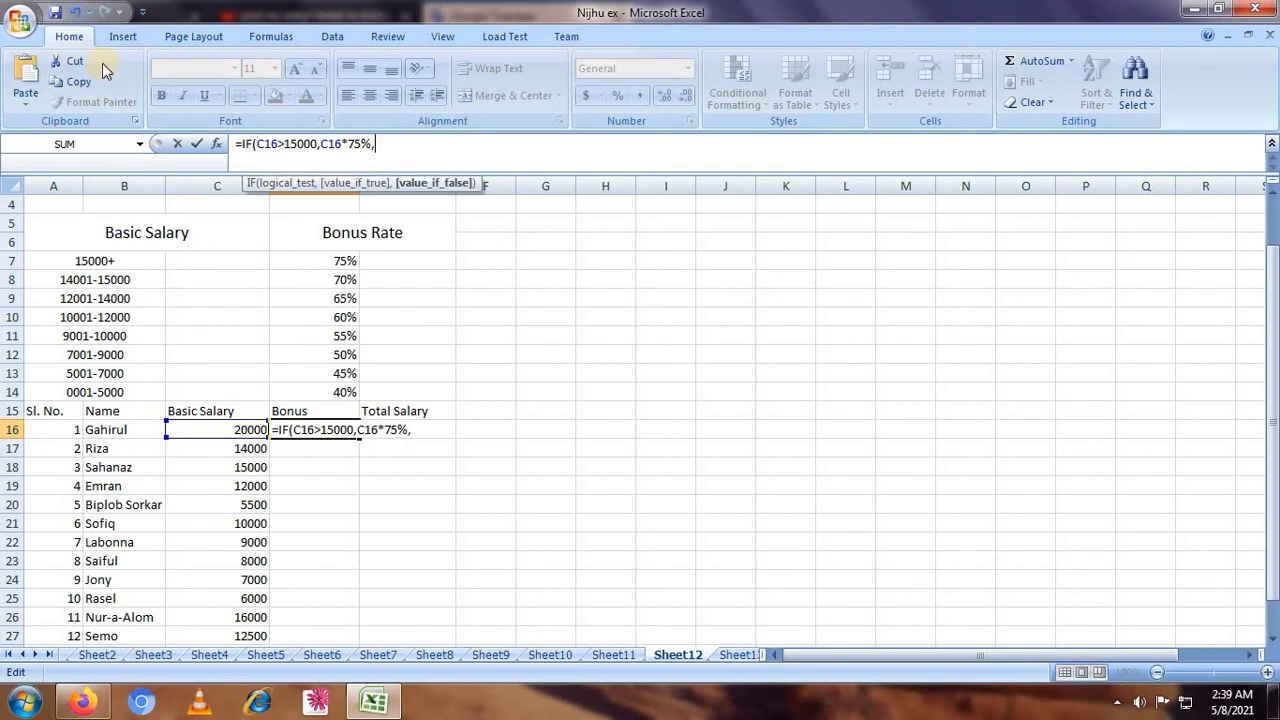
pyautogui.click(25, 80)
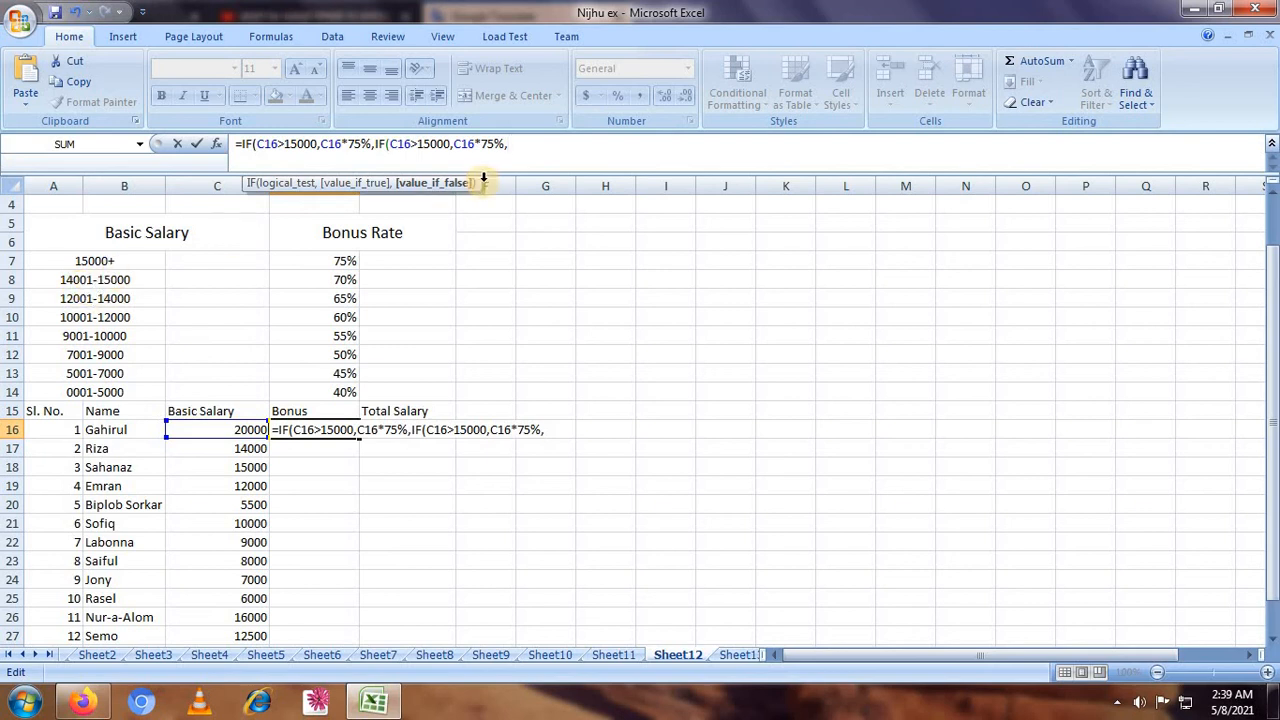
# Change the threshold in the second, nested IF of the D16 formula to 14001
pyautogui.click(446, 143)
pyautogui.moveTo(450, 143); pyautogui.dragTo(420, 141)
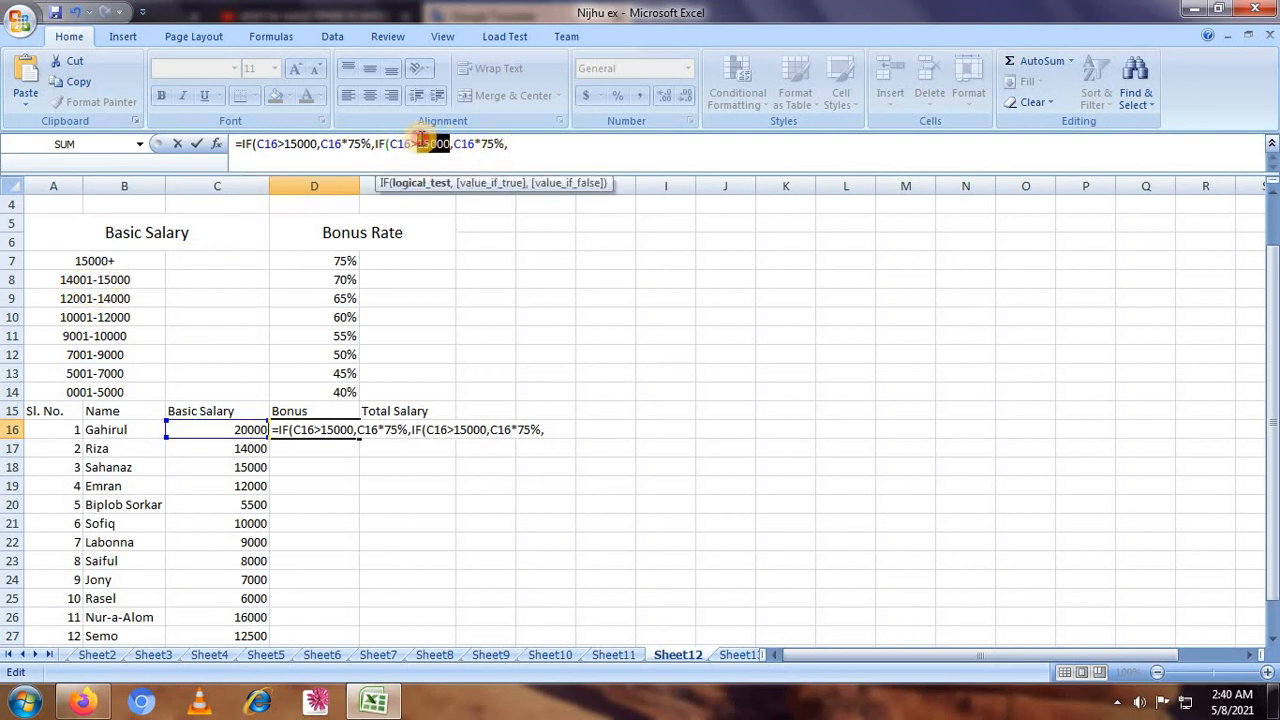
pyautogui.write('14')
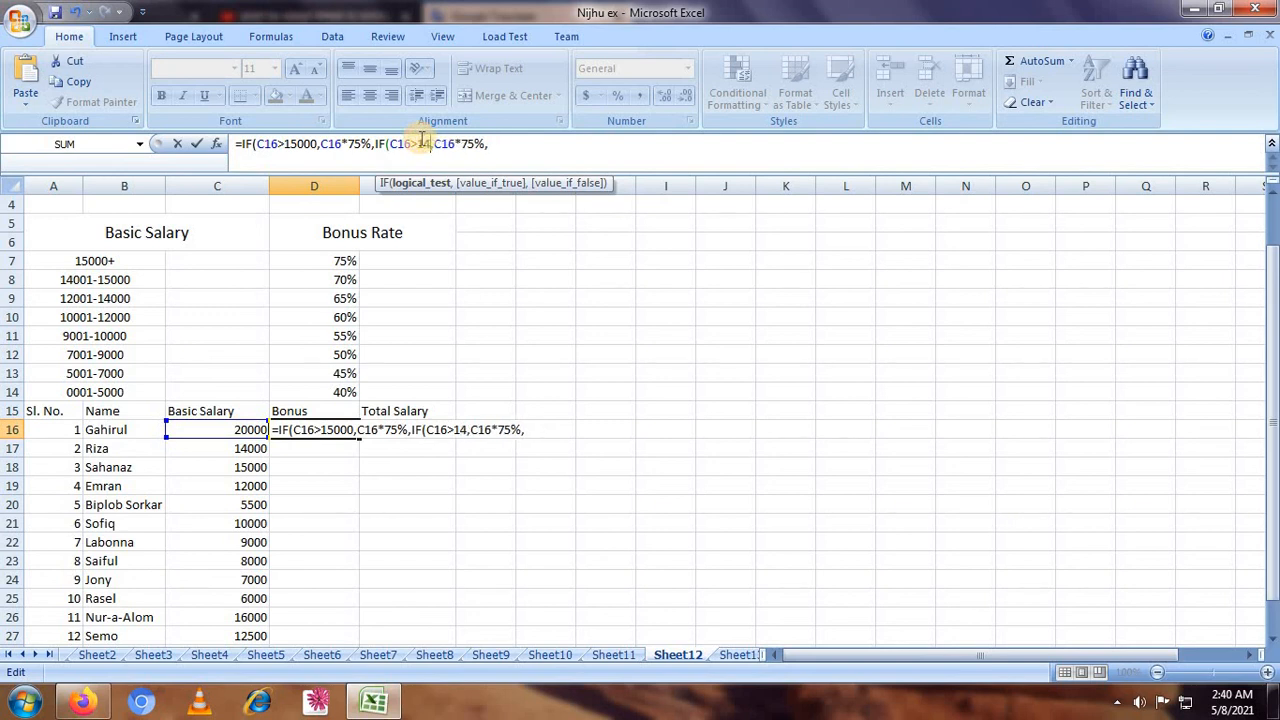
pyautogui.write('00')
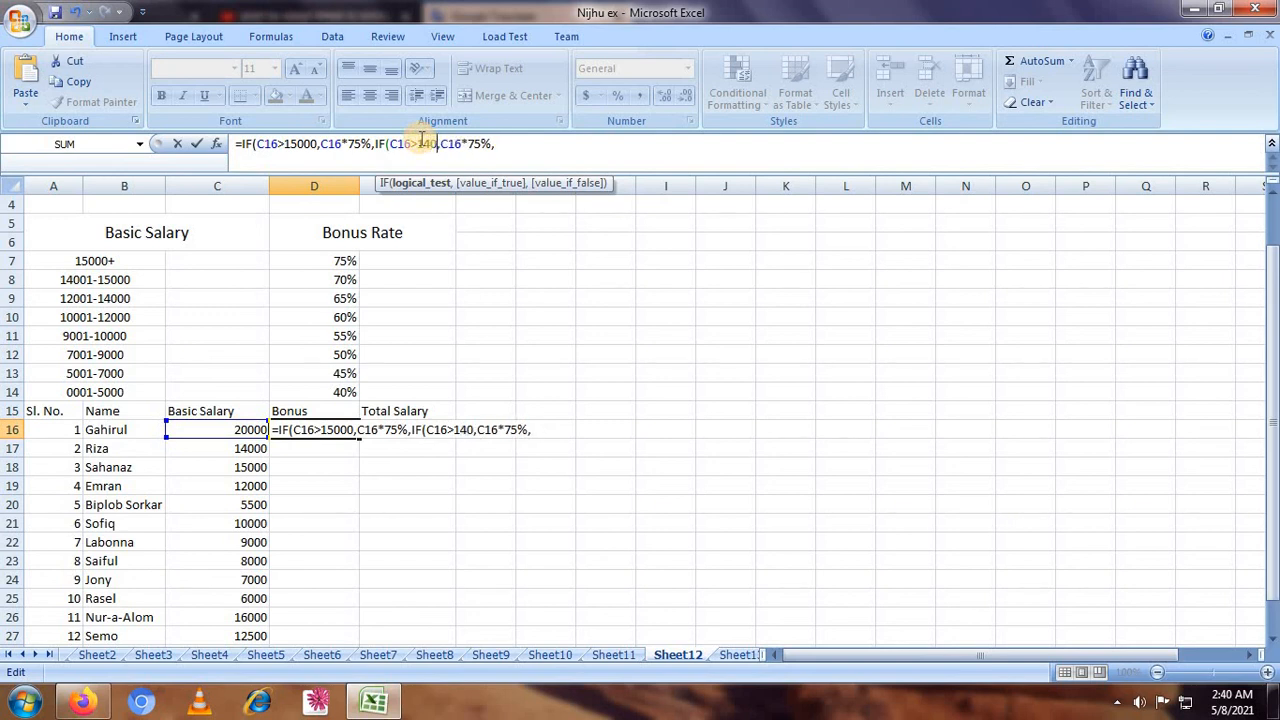
pyautogui.write('1')
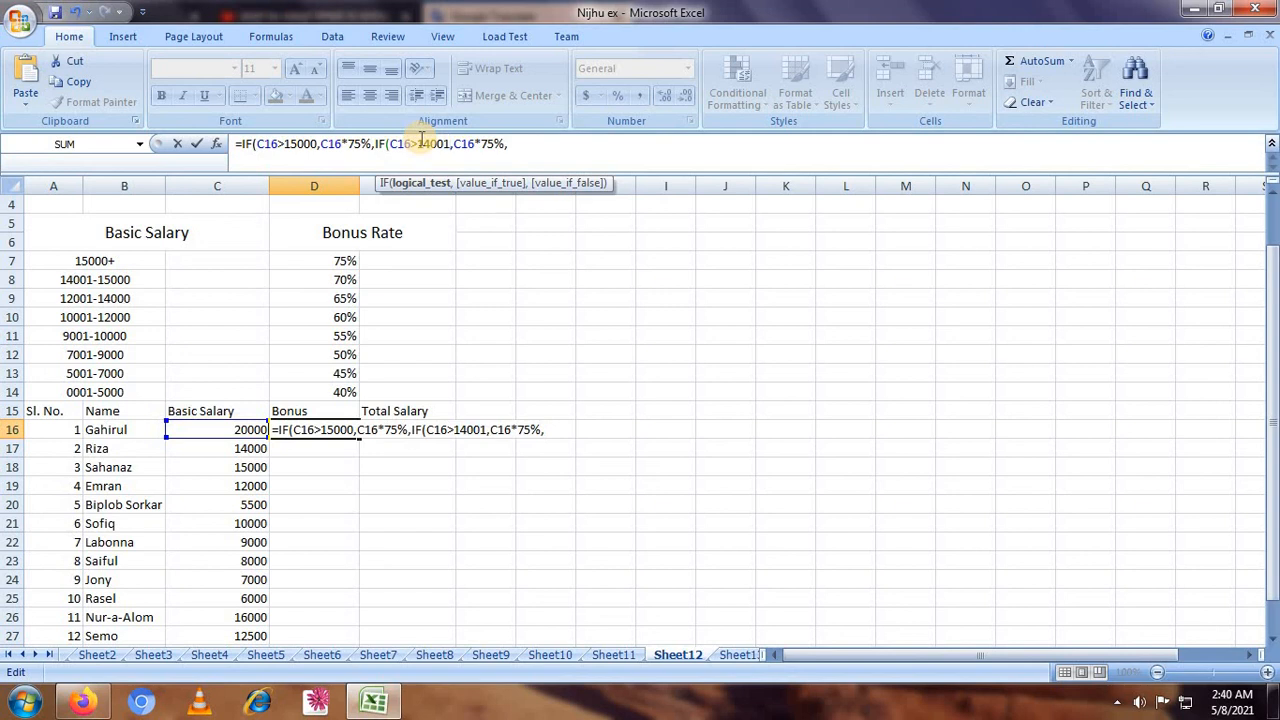
# Change the second IF's bonus rate to 70% in the D16 formula and append another copied IF(C16>15000,C16*75%, segment at its end
pyautogui.click(493, 145)
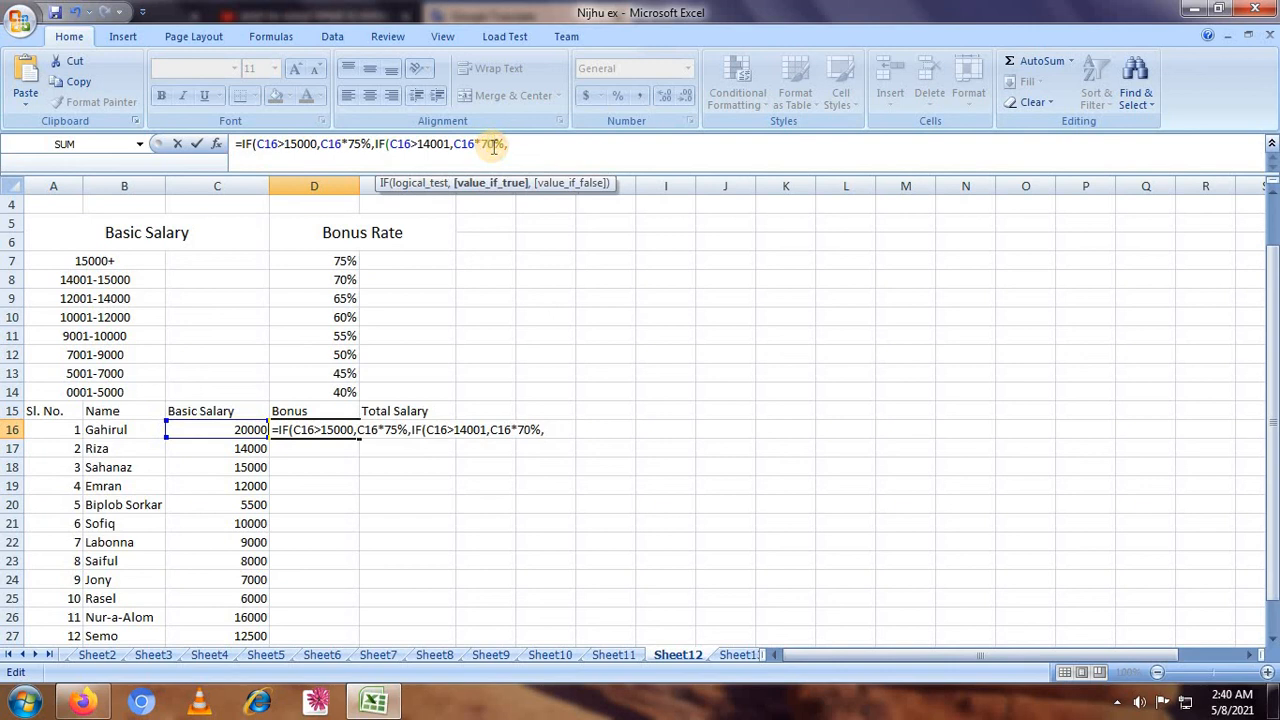
pyautogui.click(512, 144)
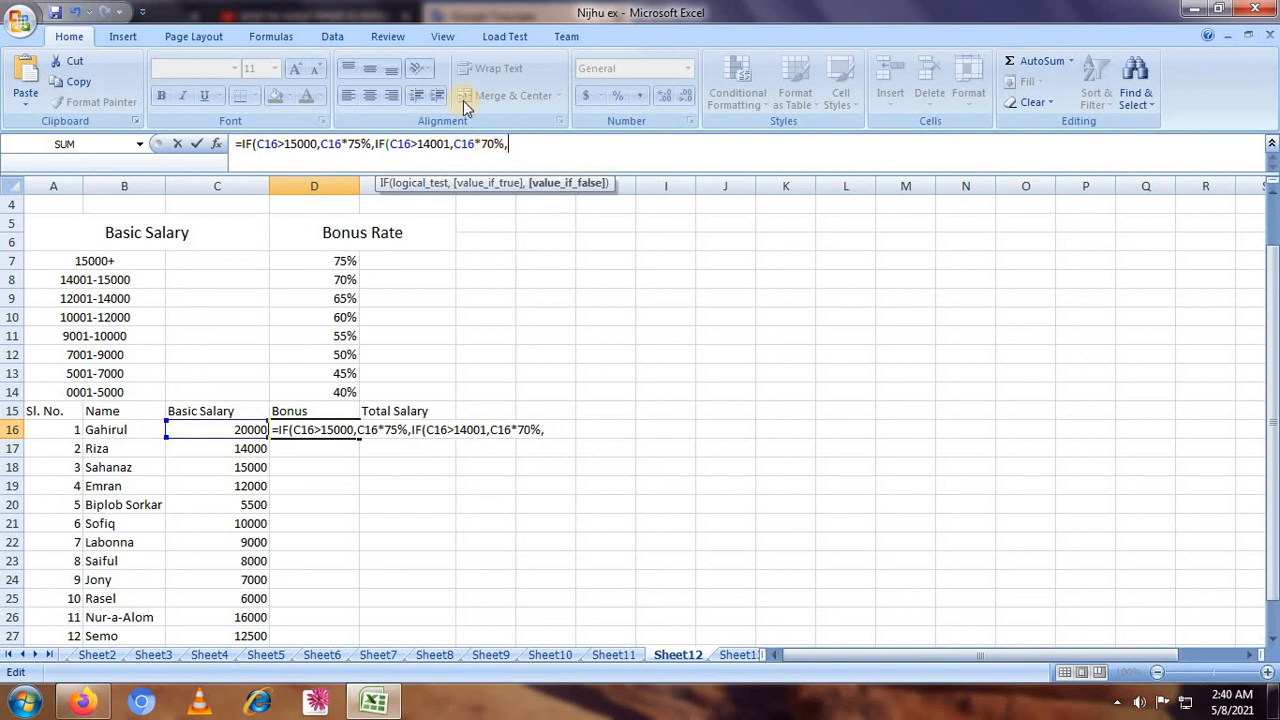
pyautogui.click(30, 70)
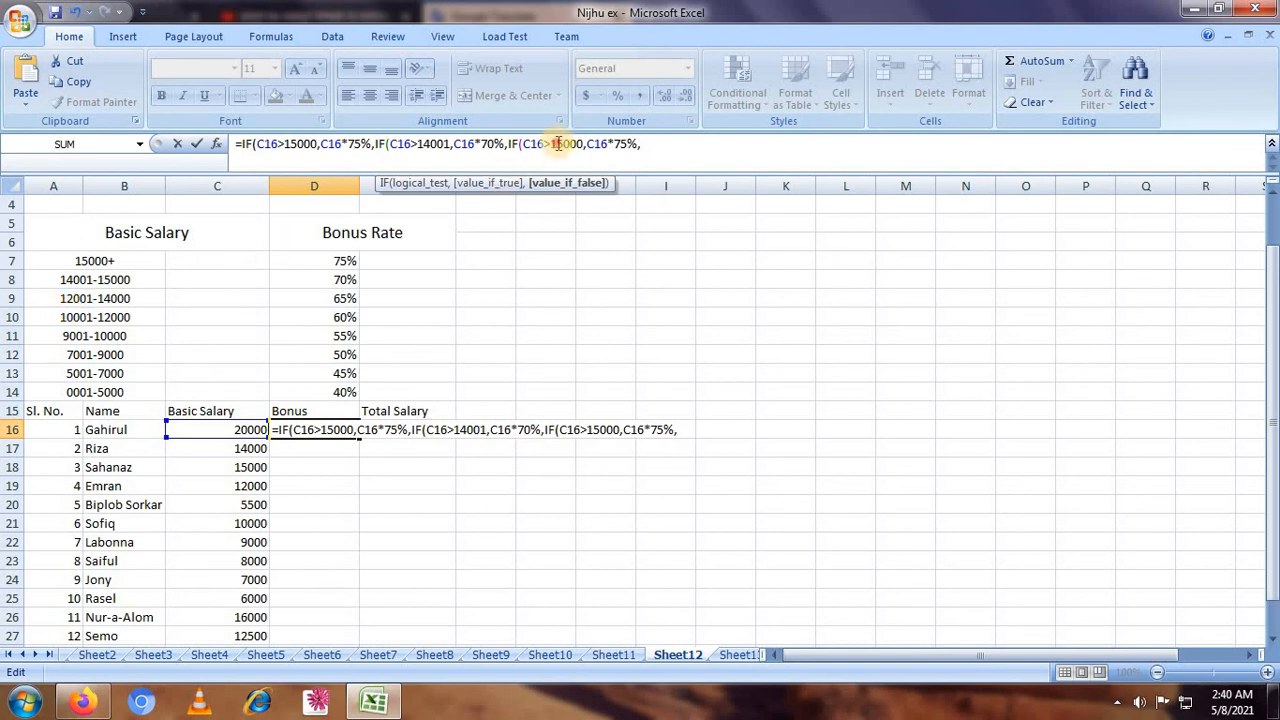
# Change the threshold in the third, newly appended IF of the D16 formula to 12001
pyautogui.moveTo(557, 144); pyautogui.dragTo(582, 144)
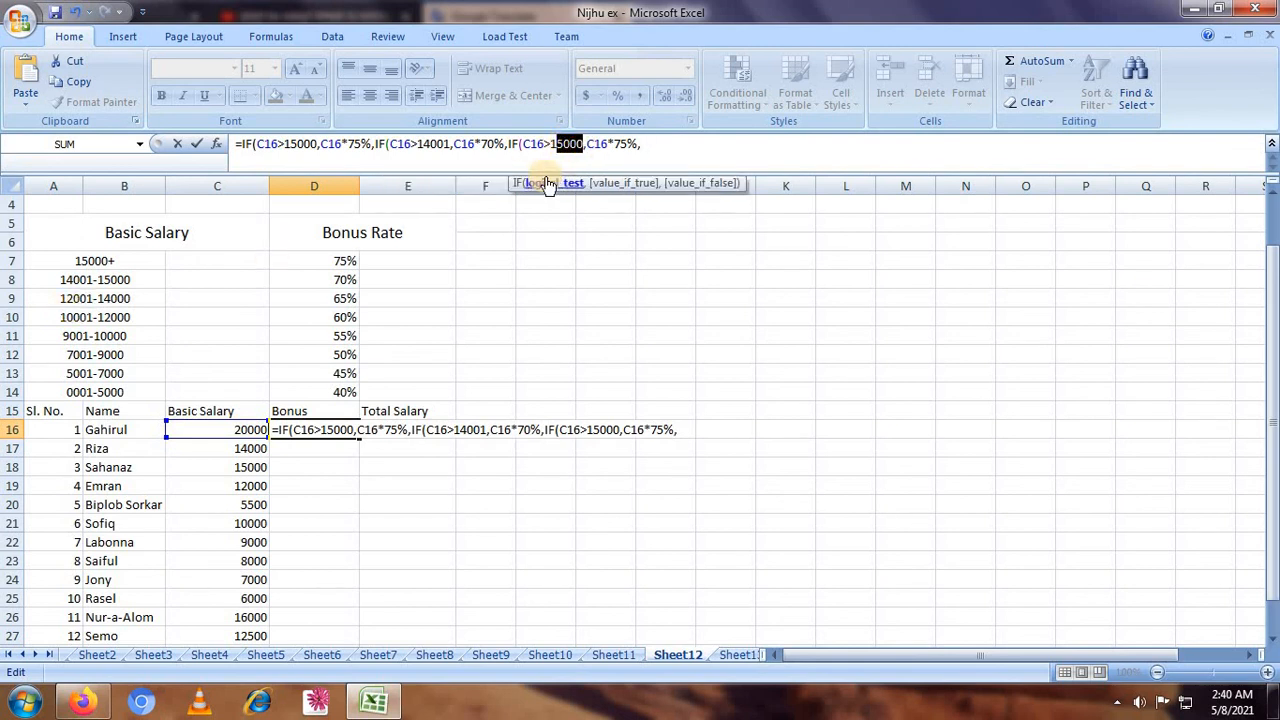
pyautogui.write('200')
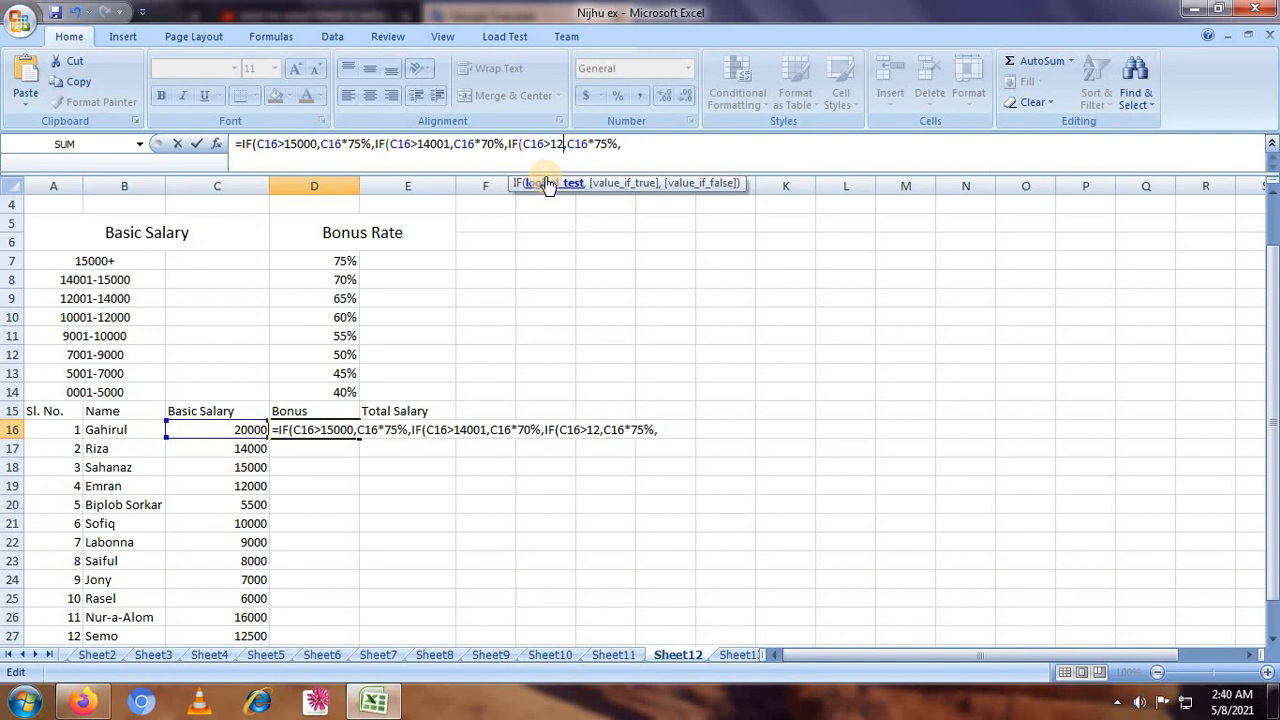
pyautogui.write('1')
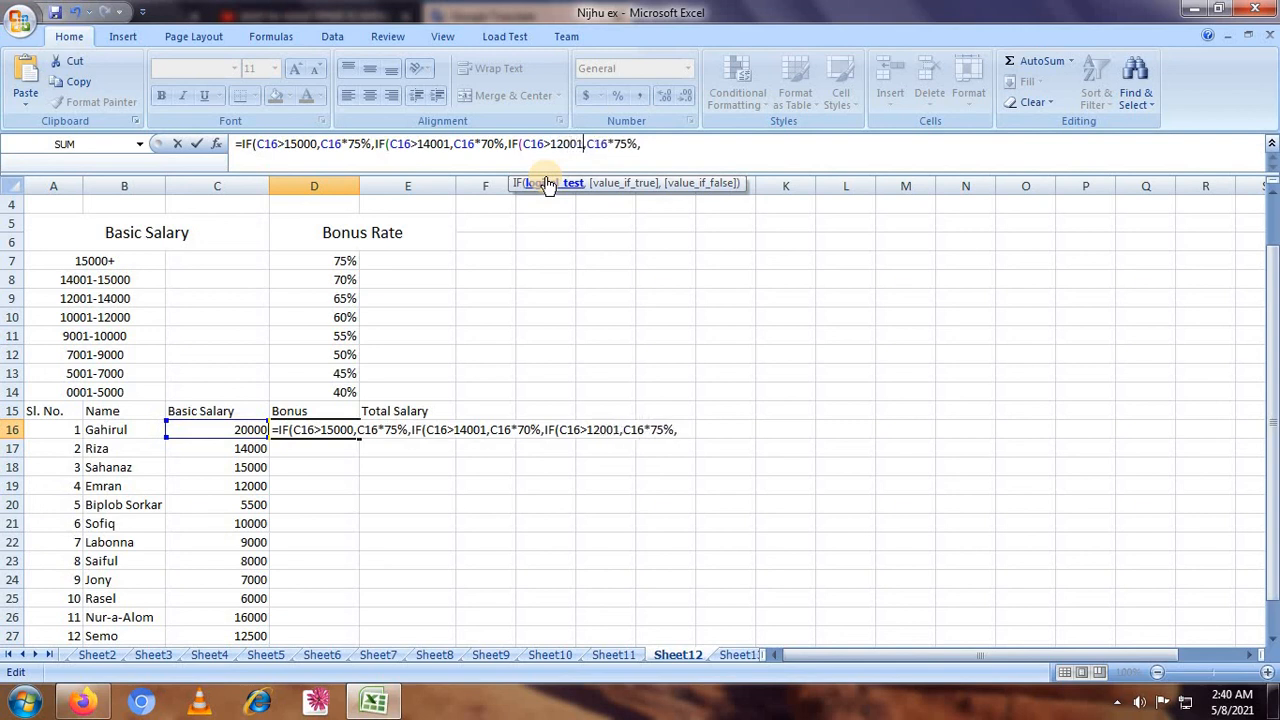